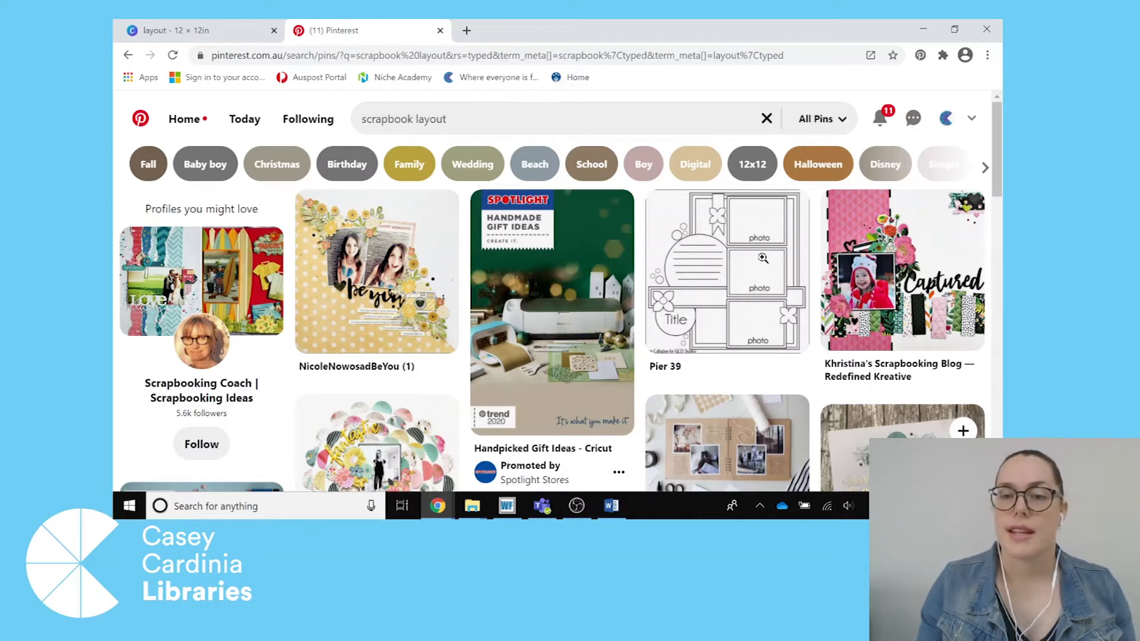
# Step: Browse the scrapbook layout pins, narrow them to the Disney category, and look through the Disney layouts
pyautogui.moveTo(683, 232)
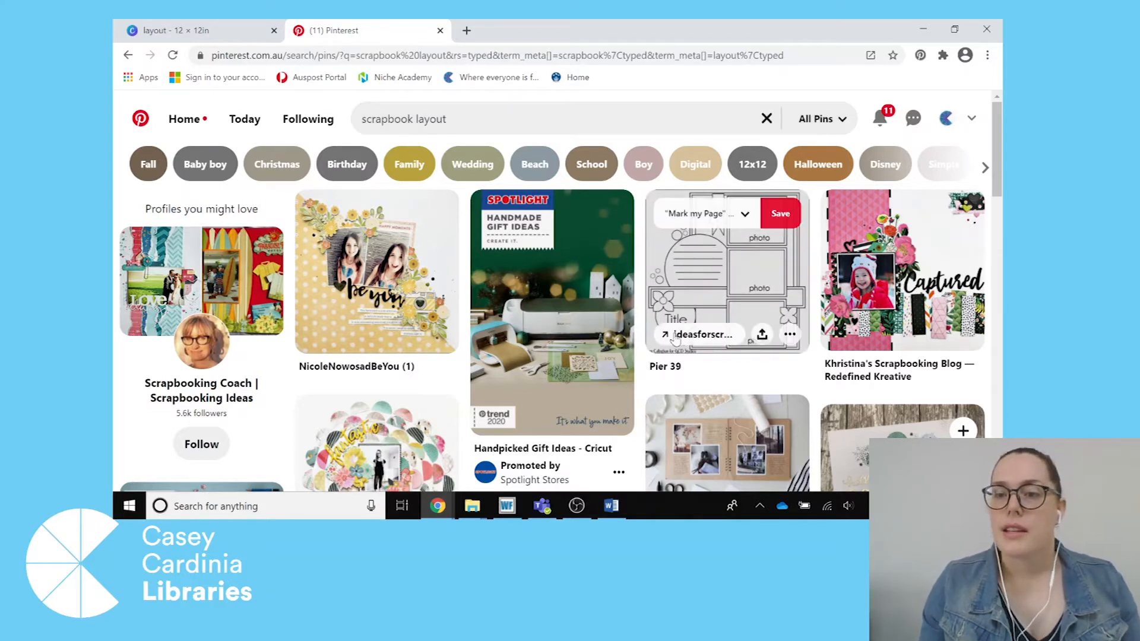
pyautogui.moveTo(406, 276)
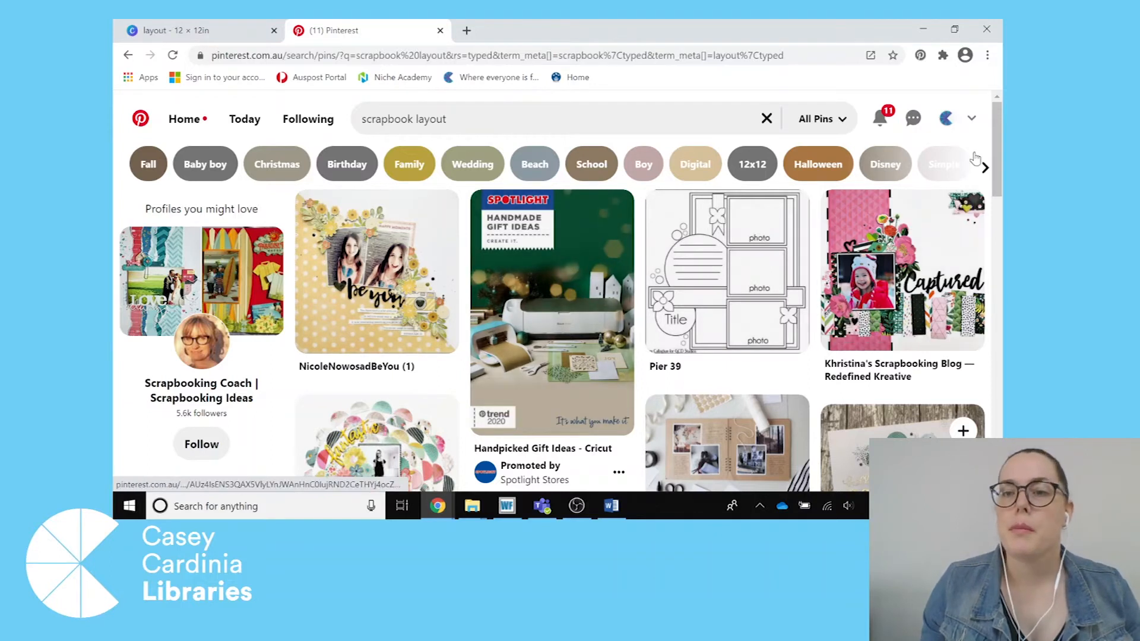
pyautogui.moveTo(999, 122); pyautogui.dragTo(1003, 314)
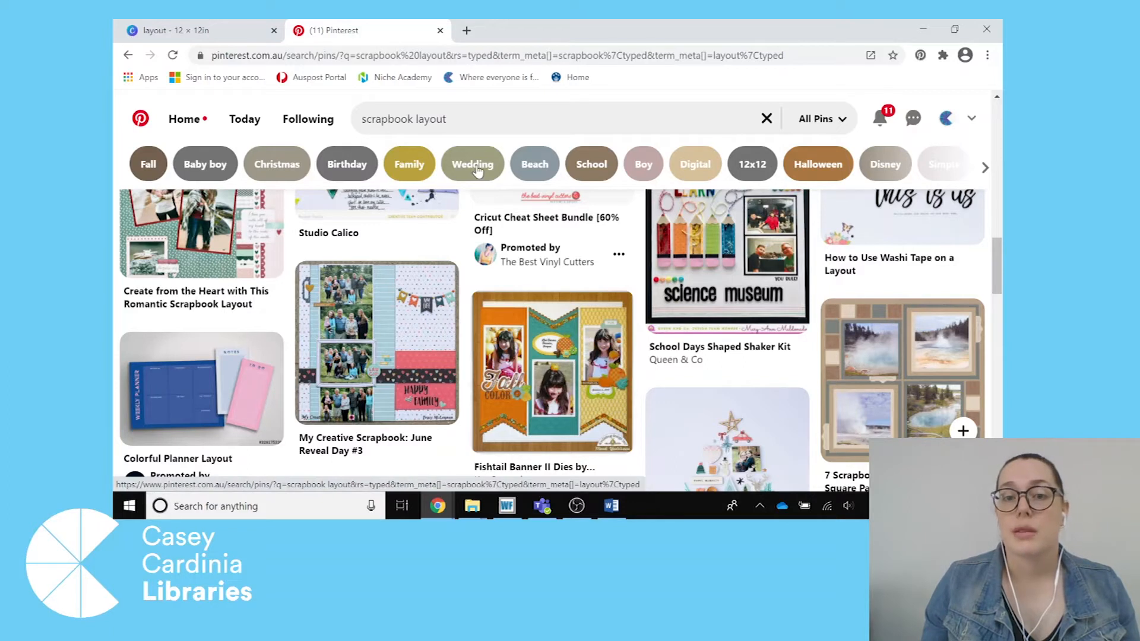
pyautogui.click(889, 167)
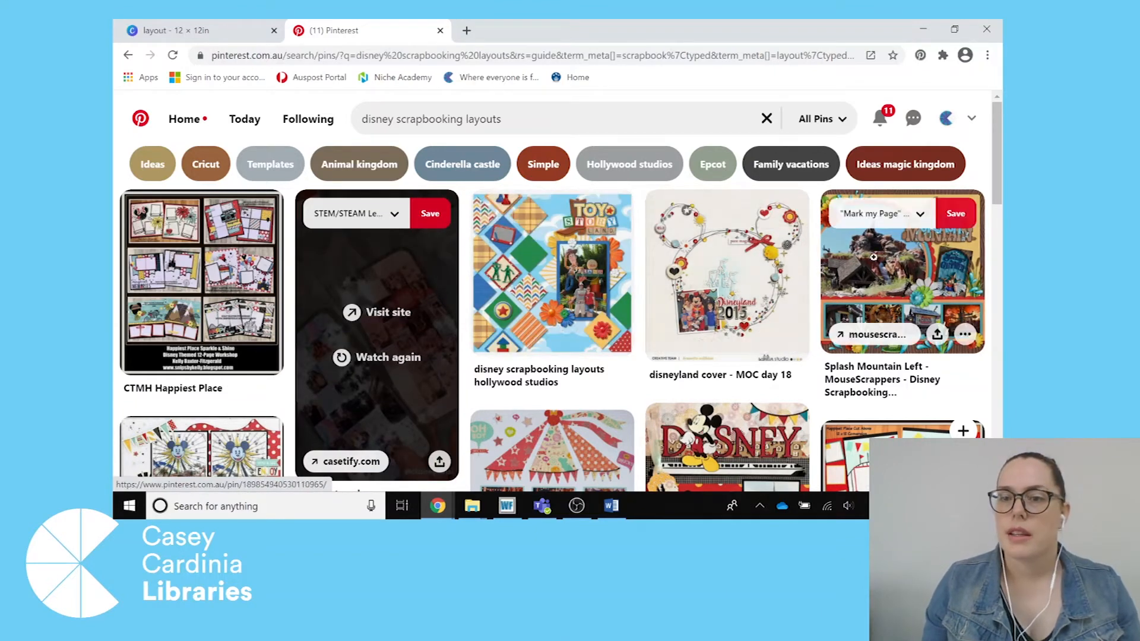
pyautogui.moveTo(1003, 133); pyautogui.dragTo(1003, 191)
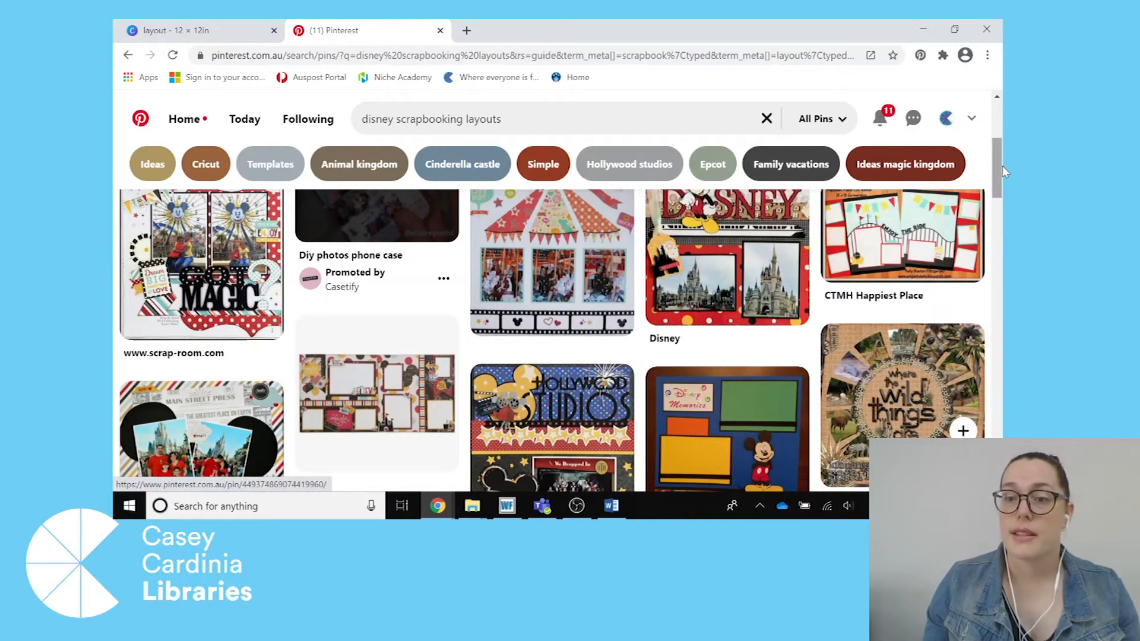
pyautogui.moveTo(1003, 167); pyautogui.dragTo(1003, 288)
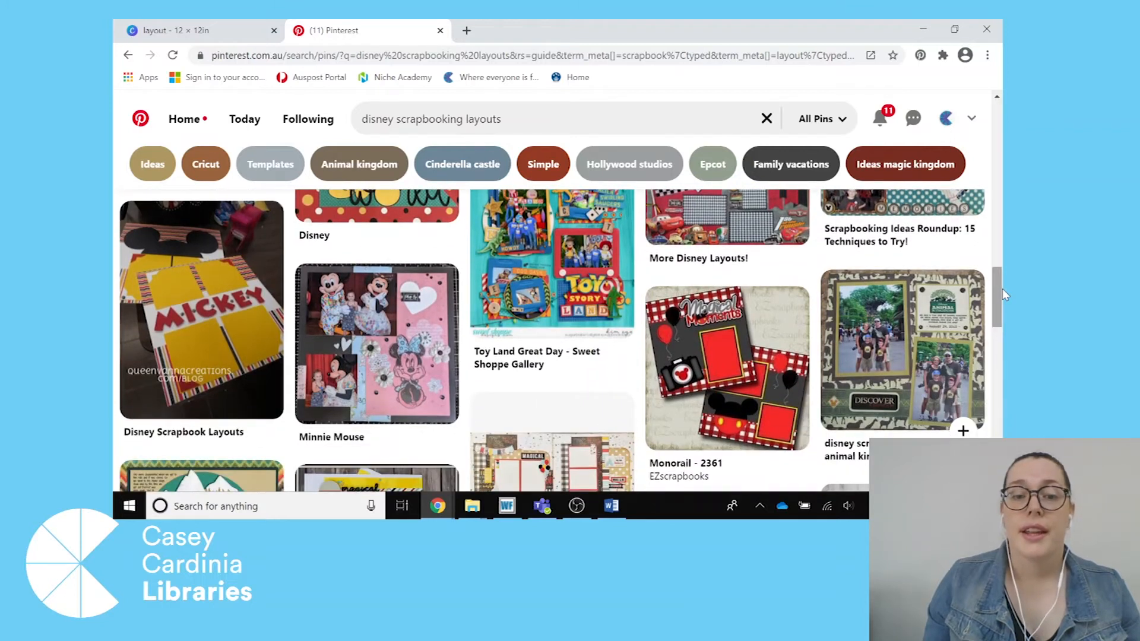
# Step: Search Pinterest for "disney scrapbooking layouts 1 photo" and open the Simple Stories Say Cheese II "magic" layout pin
pyautogui.click(501, 119)
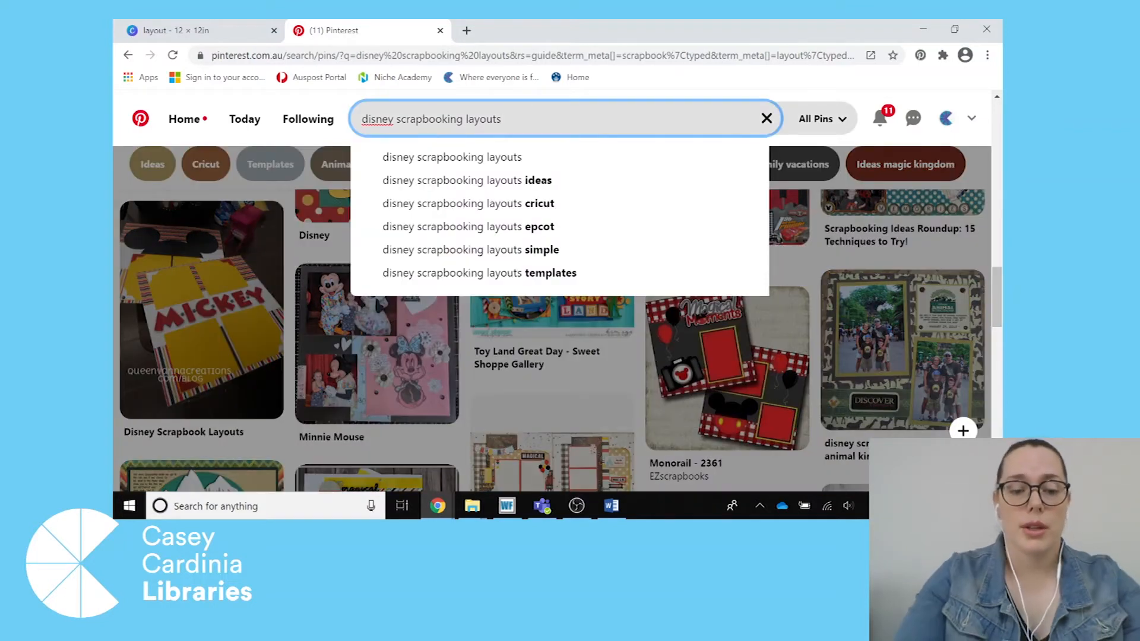
pyautogui.write('1')
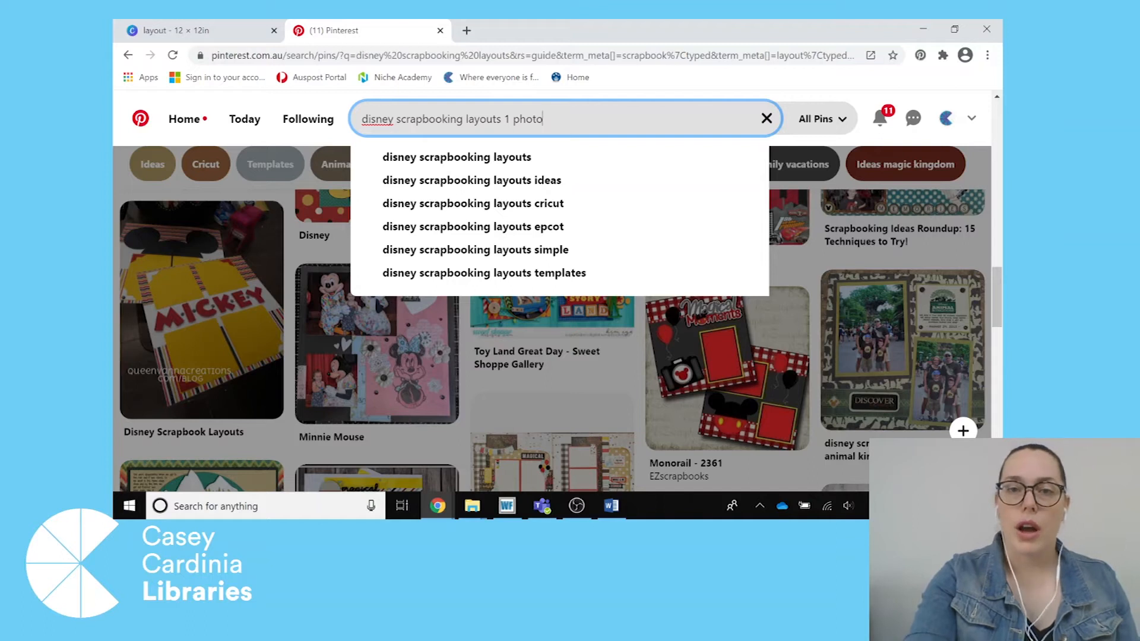
pyautogui.write('photo')
pyautogui.press('Return')
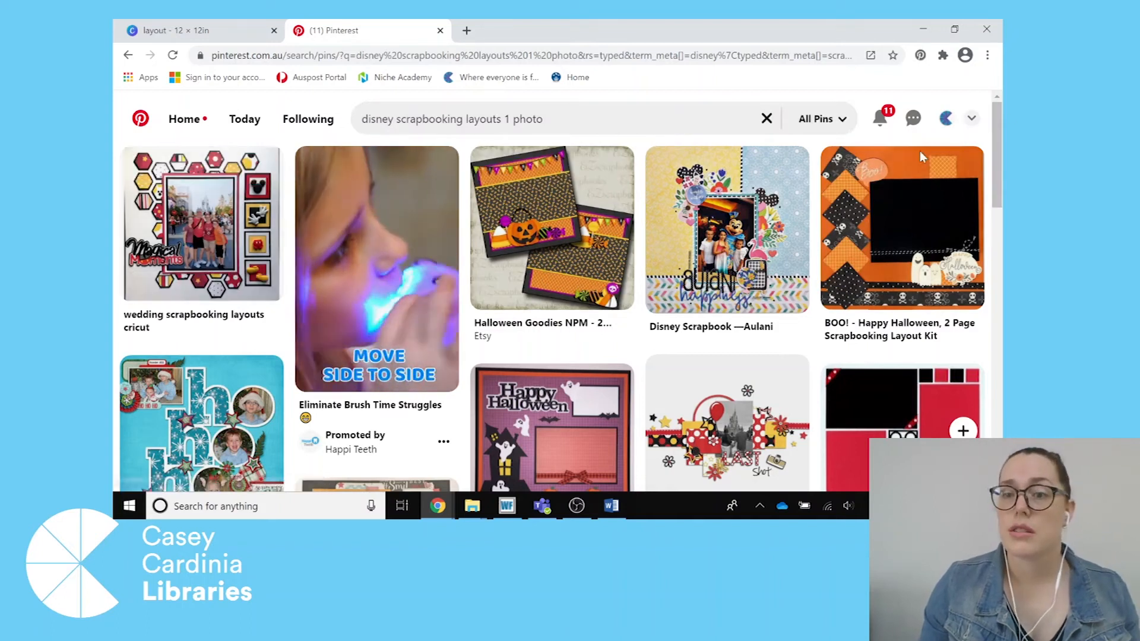
pyautogui.moveTo(999, 134); pyautogui.dragTo(1003, 213)
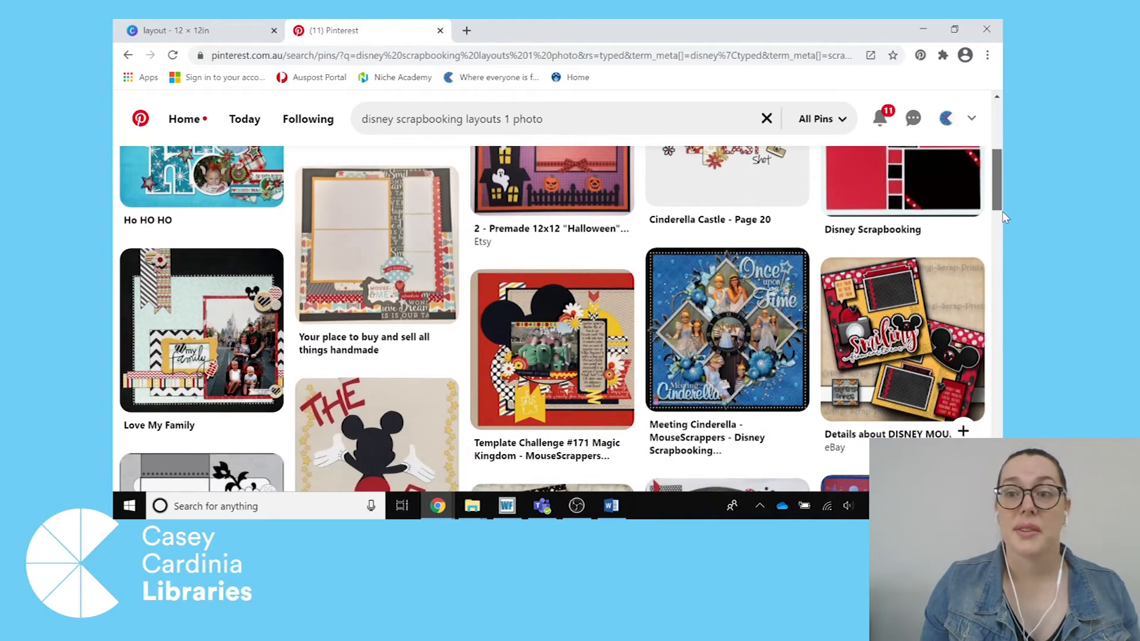
pyautogui.moveTo(1003, 215); pyautogui.dragTo(1003, 266)
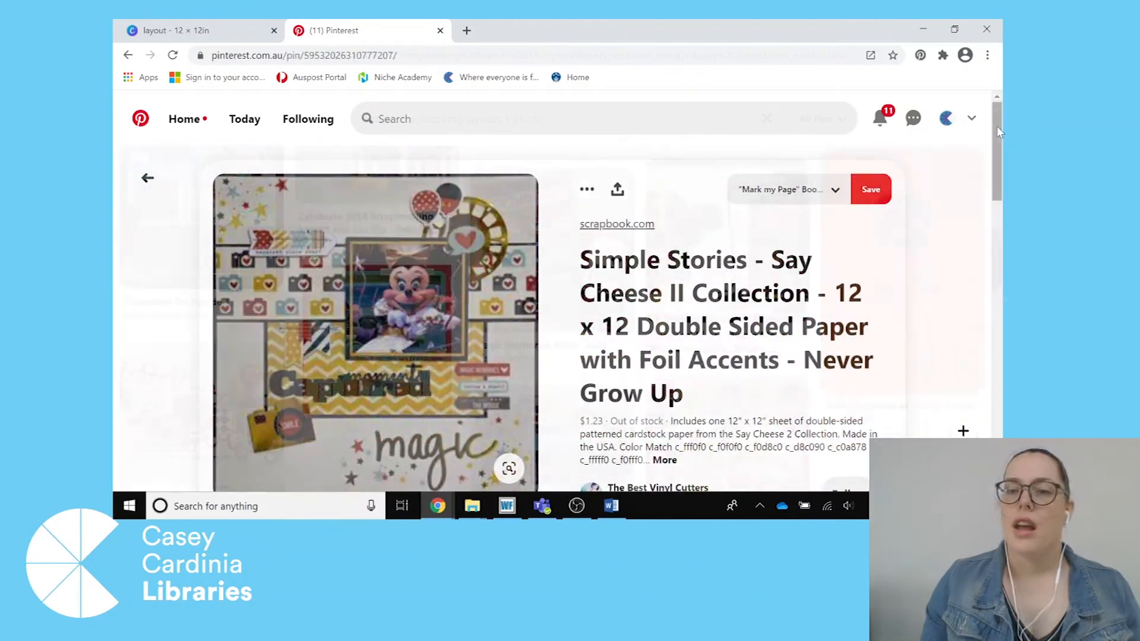
pyautogui.moveTo(997, 129); pyautogui.dragTo(998, 133)
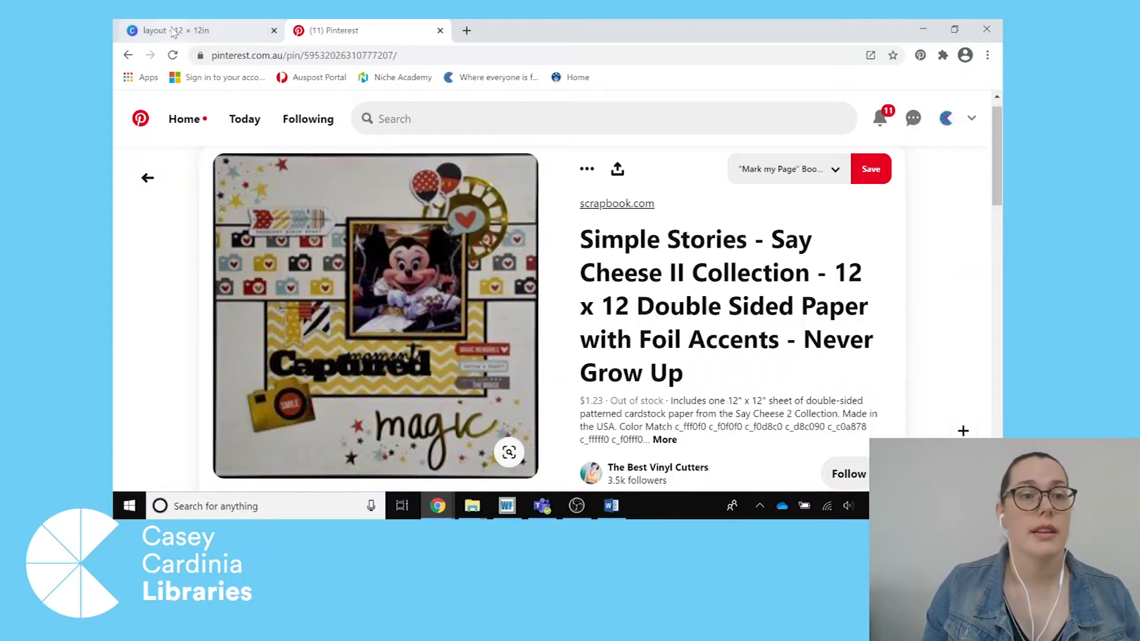
# Step: Switch to the Canva layout design, add a blank second page, and consult the Pinterest reference pin
pyautogui.click(173, 31)
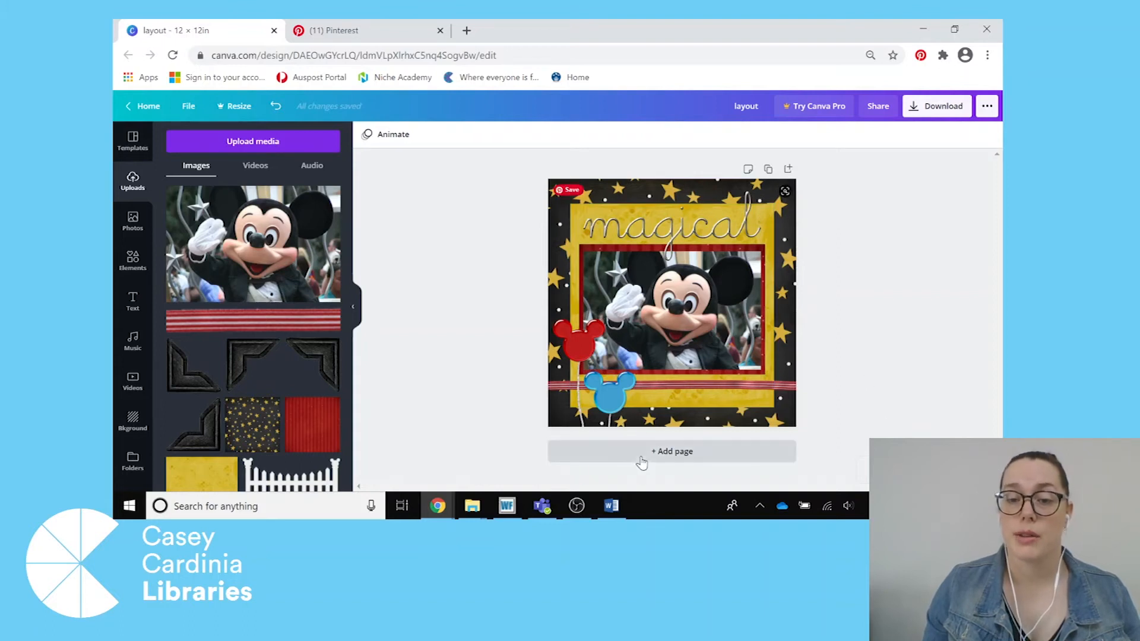
pyautogui.click(660, 457)
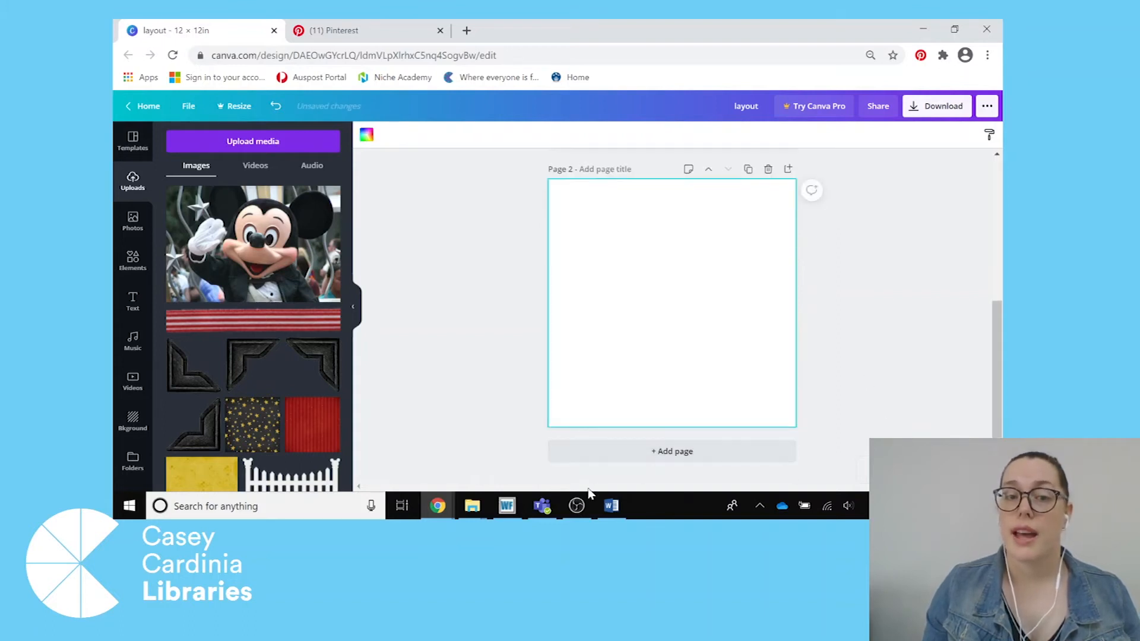
pyautogui.click(332, 30)
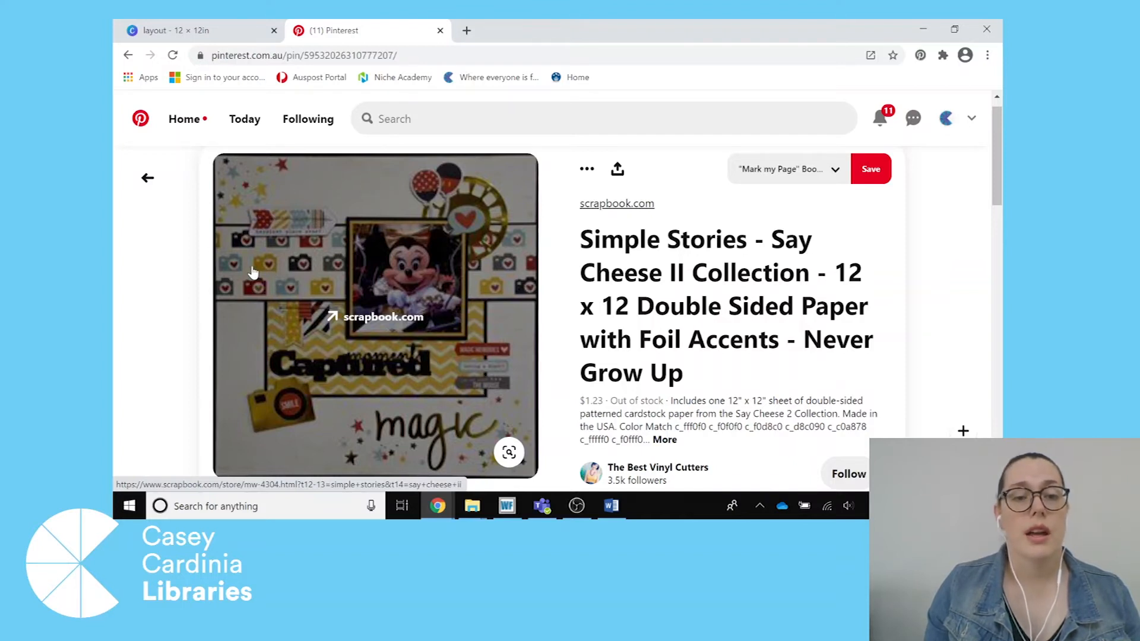
pyautogui.click(220, 30)
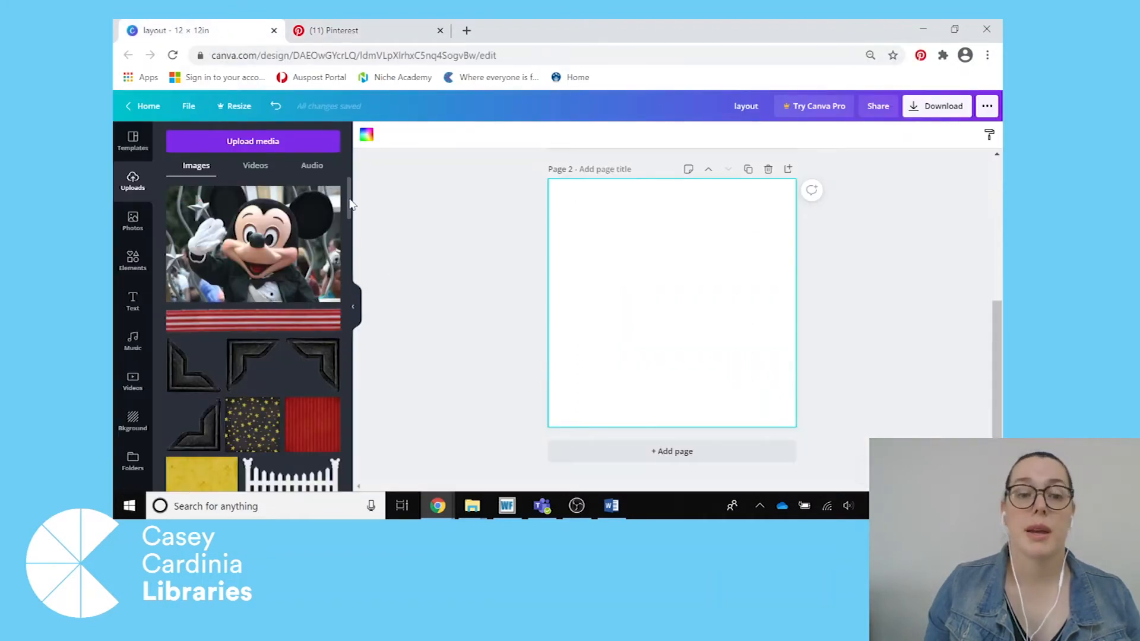
# Step: Place the uploaded yellow, red striped and black gold-star papers on page 2
pyautogui.moveTo(349, 201); pyautogui.dragTo(350, 217)
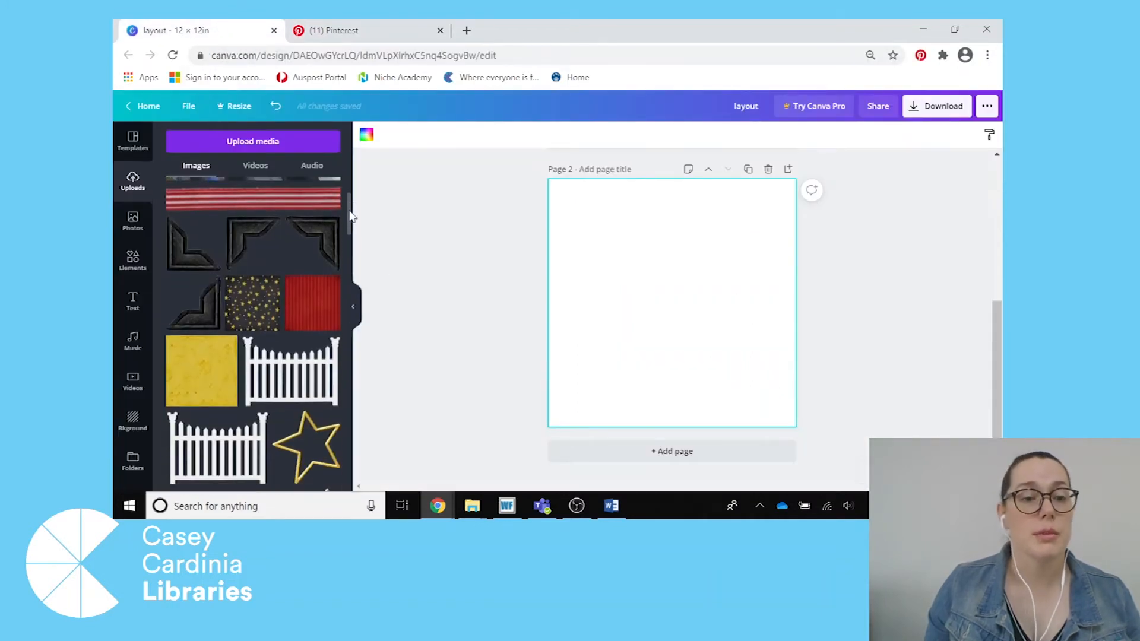
pyautogui.click(187, 379)
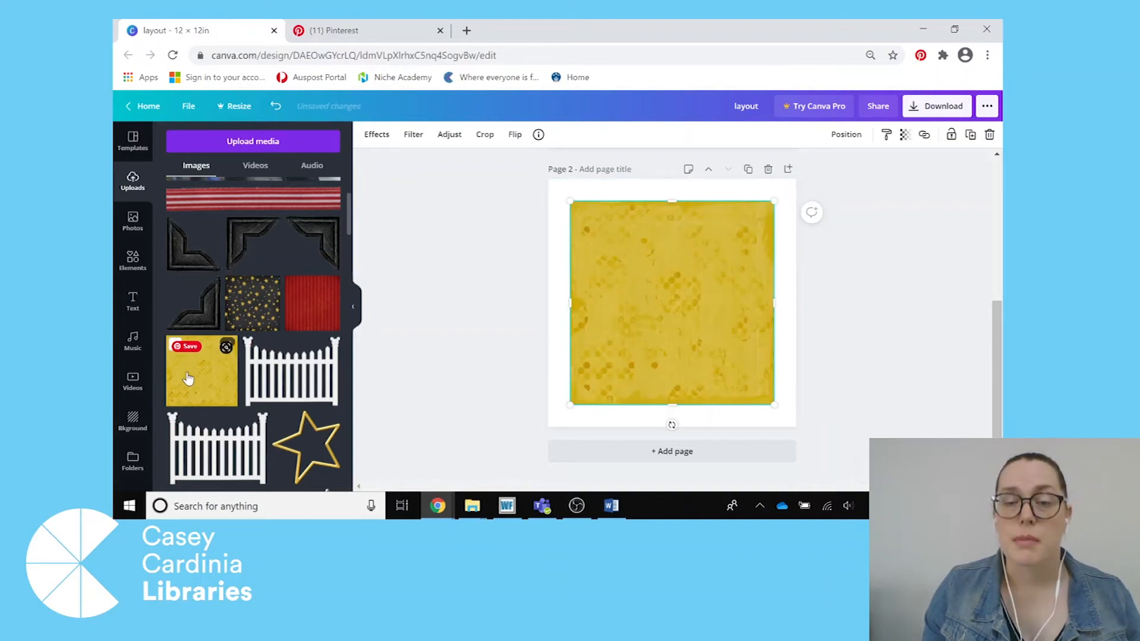
pyautogui.click(314, 308)
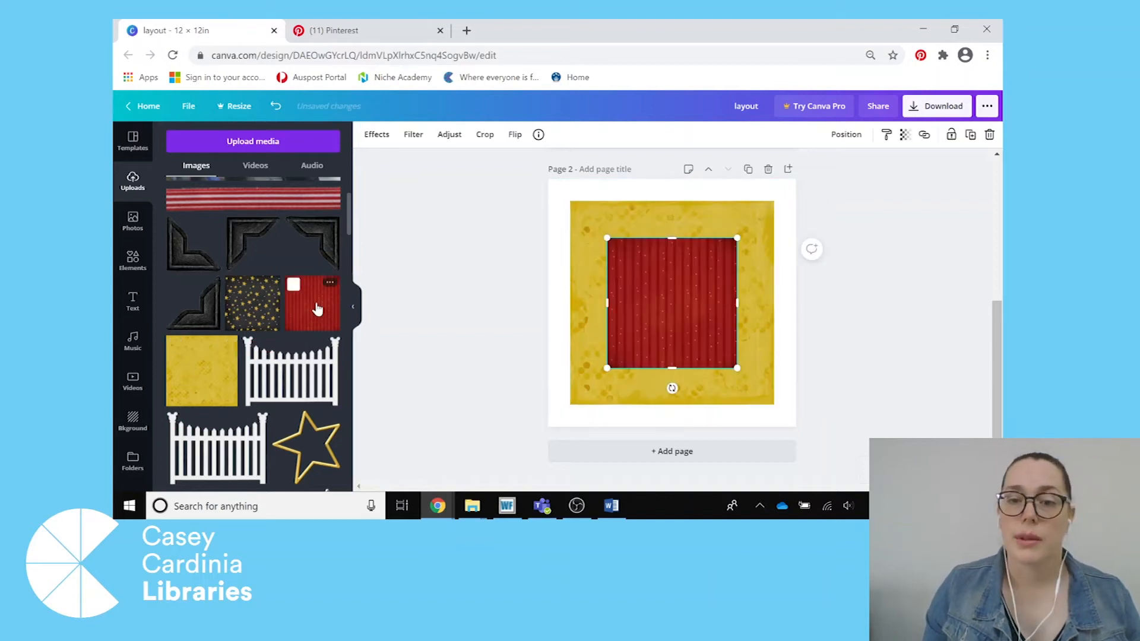
pyautogui.click(254, 314)
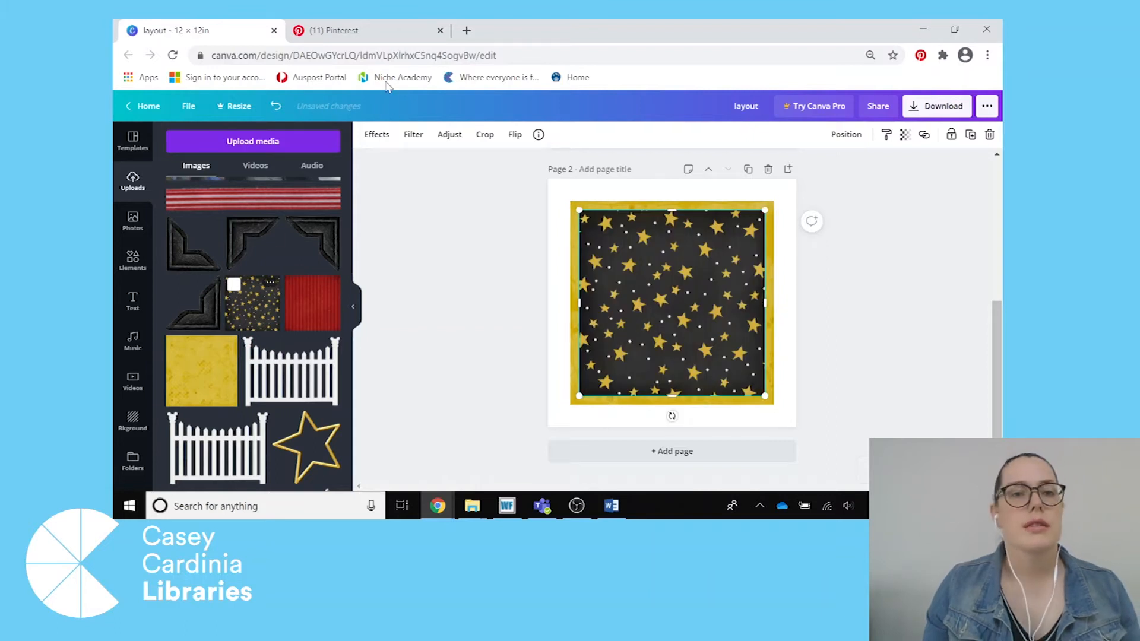
# Step: Reshape the black star paper into a horizontal strip 12 inches wide across the page's upper part, following the reference pin
pyautogui.click(384, 29)
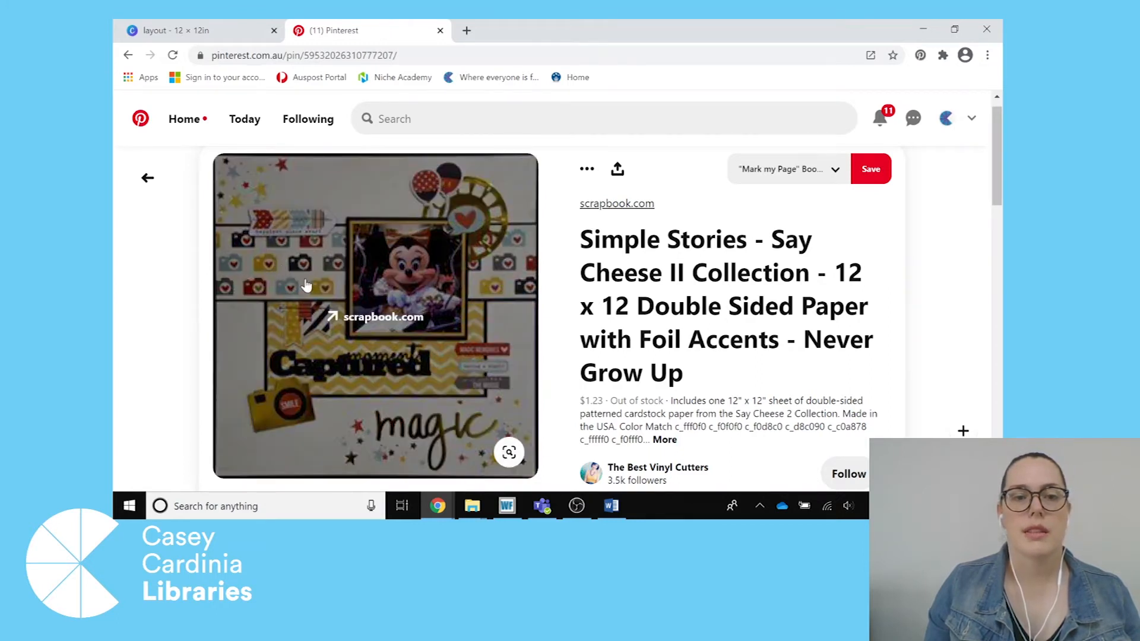
pyautogui.click(179, 29)
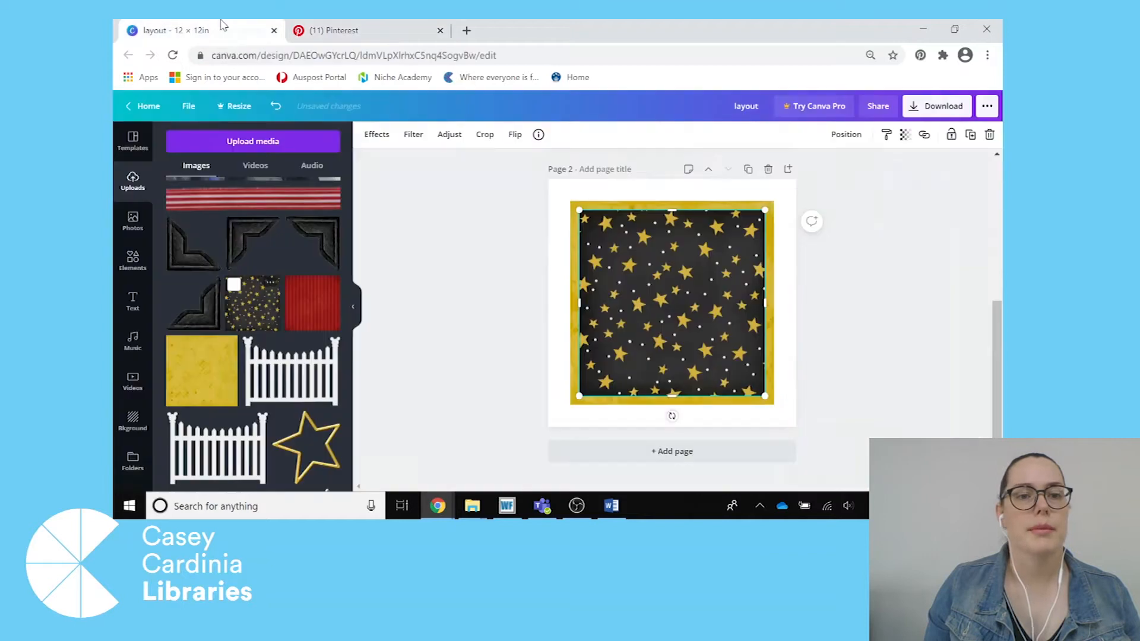
pyautogui.moveTo(619, 304); pyautogui.dragTo(587, 292)
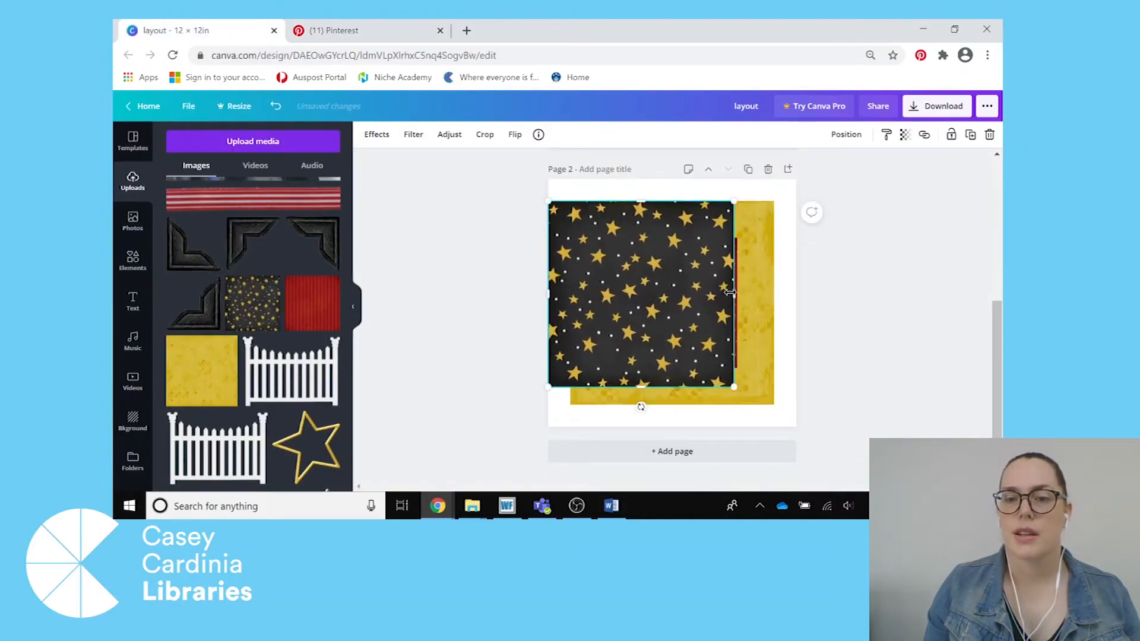
pyautogui.moveTo(745, 294); pyautogui.dragTo(799, 304)
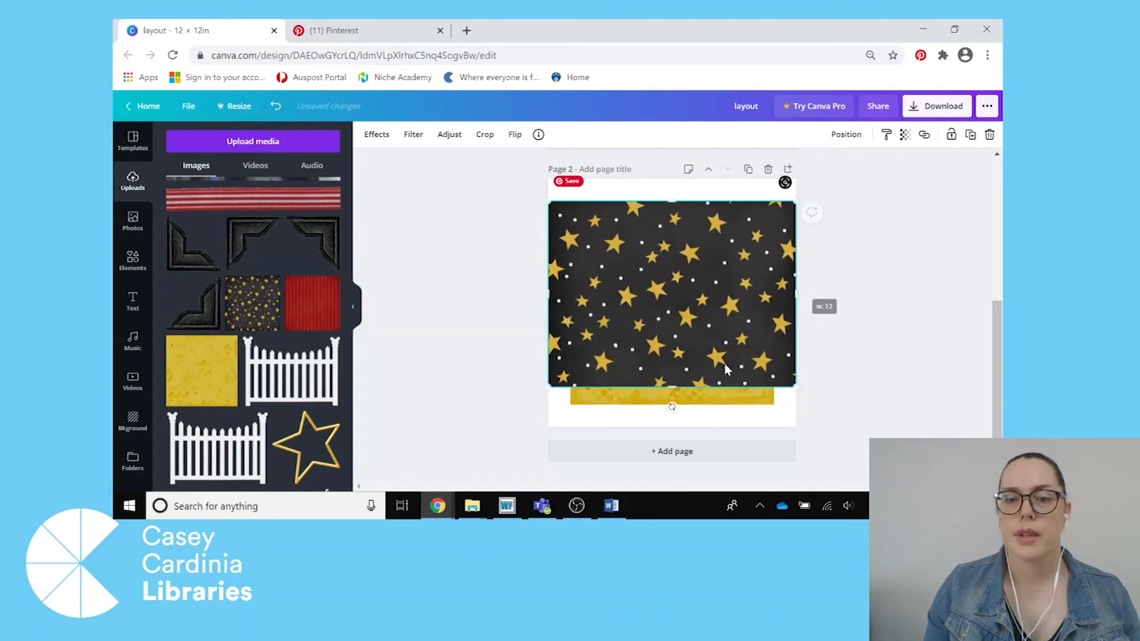
pyautogui.moveTo(672, 385); pyautogui.dragTo(672, 276)
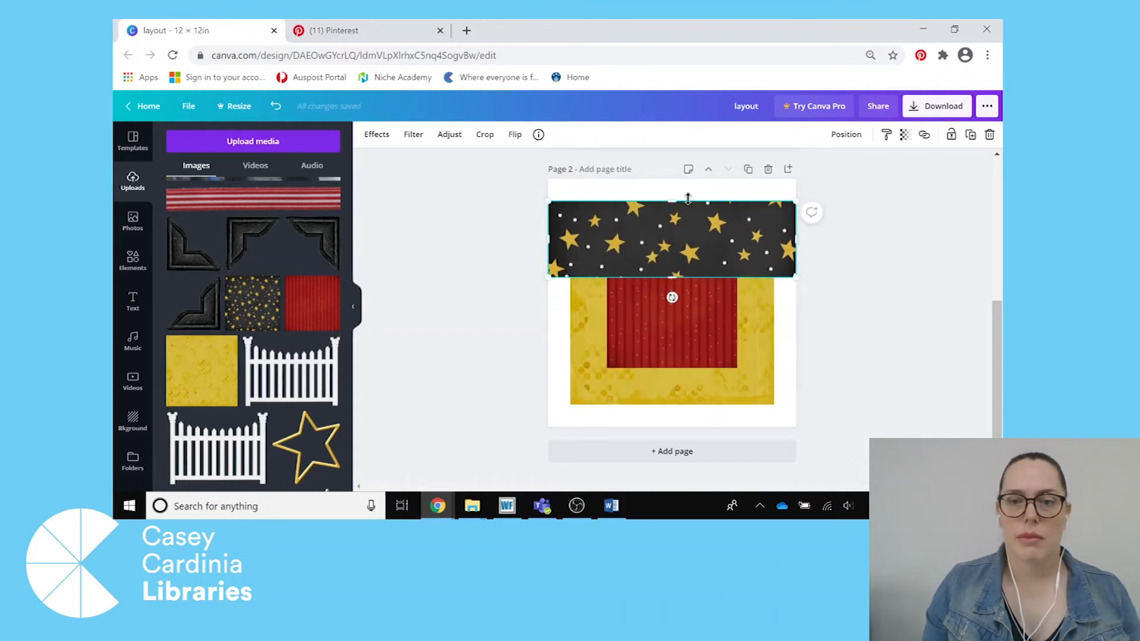
pyautogui.moveTo(672, 201); pyautogui.dragTo(672, 221)
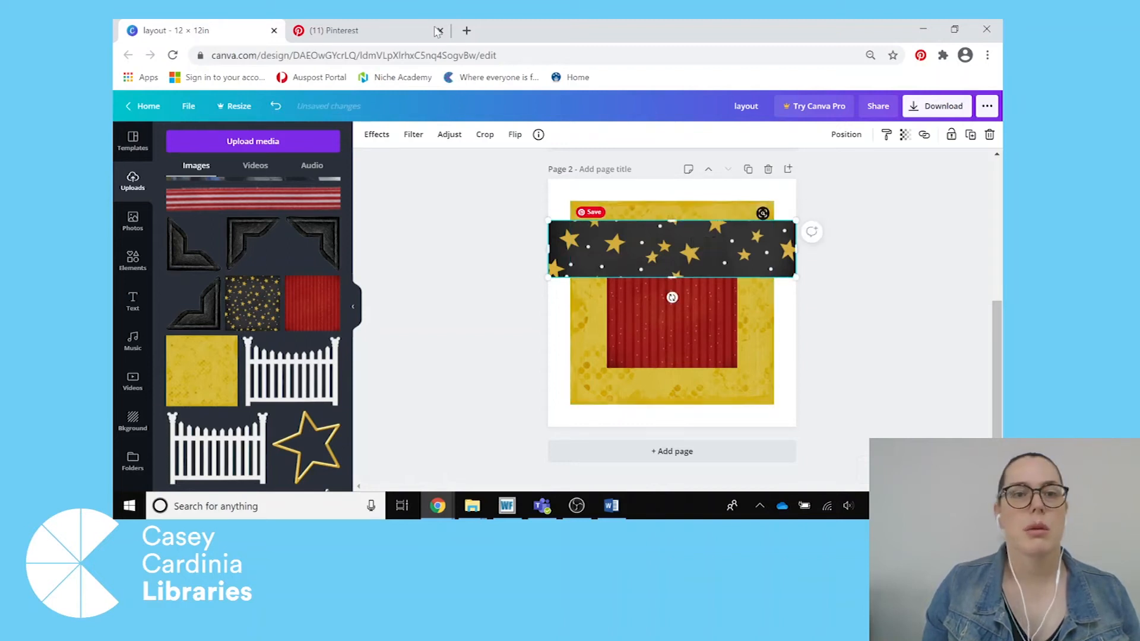
pyautogui.click(350, 31)
pyautogui.click(238, 31)
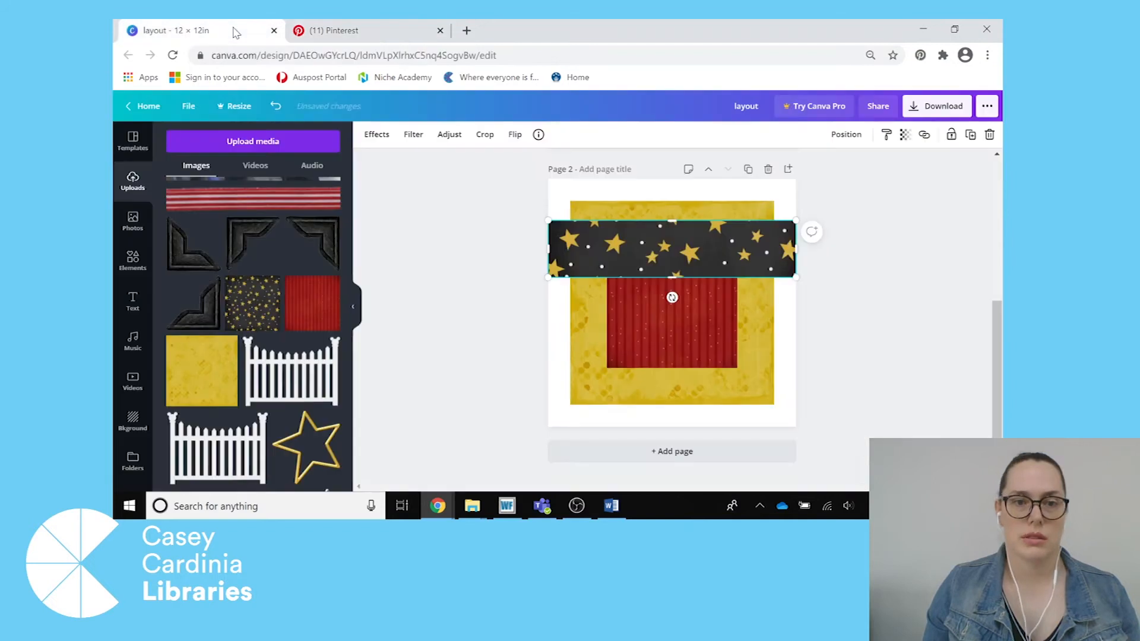
pyautogui.moveTo(672, 281); pyautogui.dragTo(673, 285)
# Step: Enlarge the red striped paper and centre it horizontally on page 2, using the Pinterest layout as a guide
pyautogui.click(350, 31)
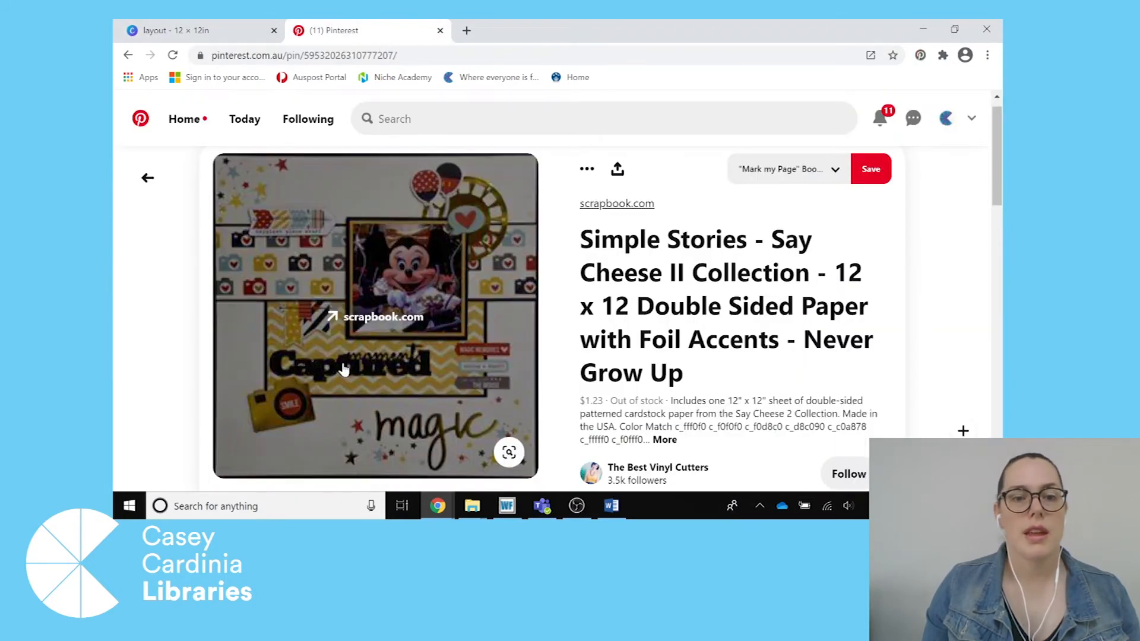
pyautogui.click(222, 36)
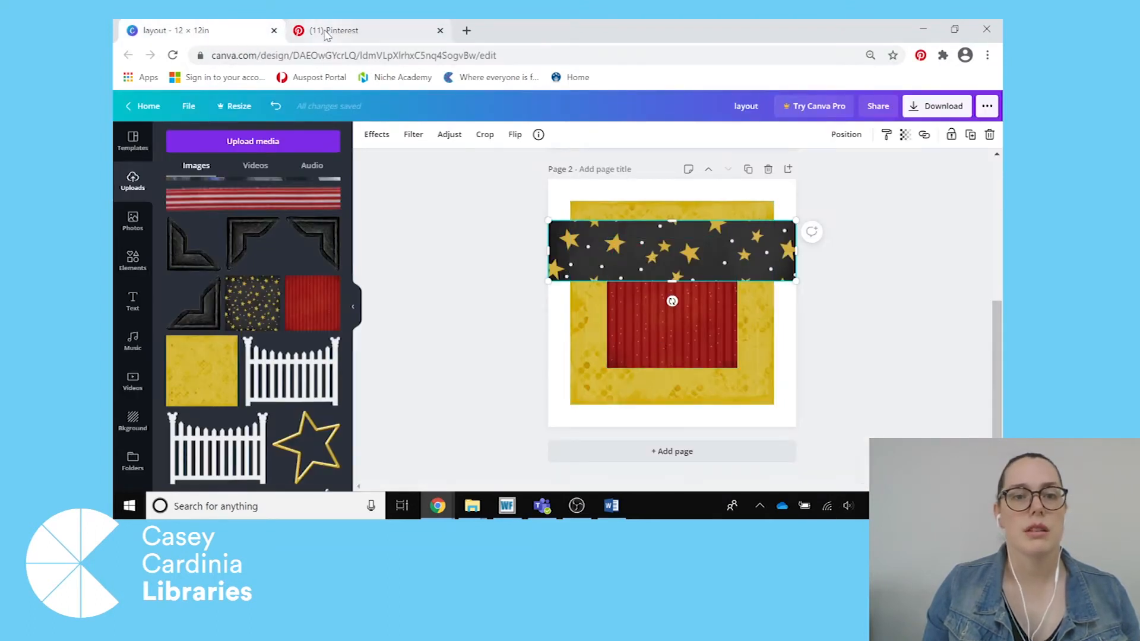
pyautogui.moveTo(672, 301); pyautogui.dragTo(645, 317)
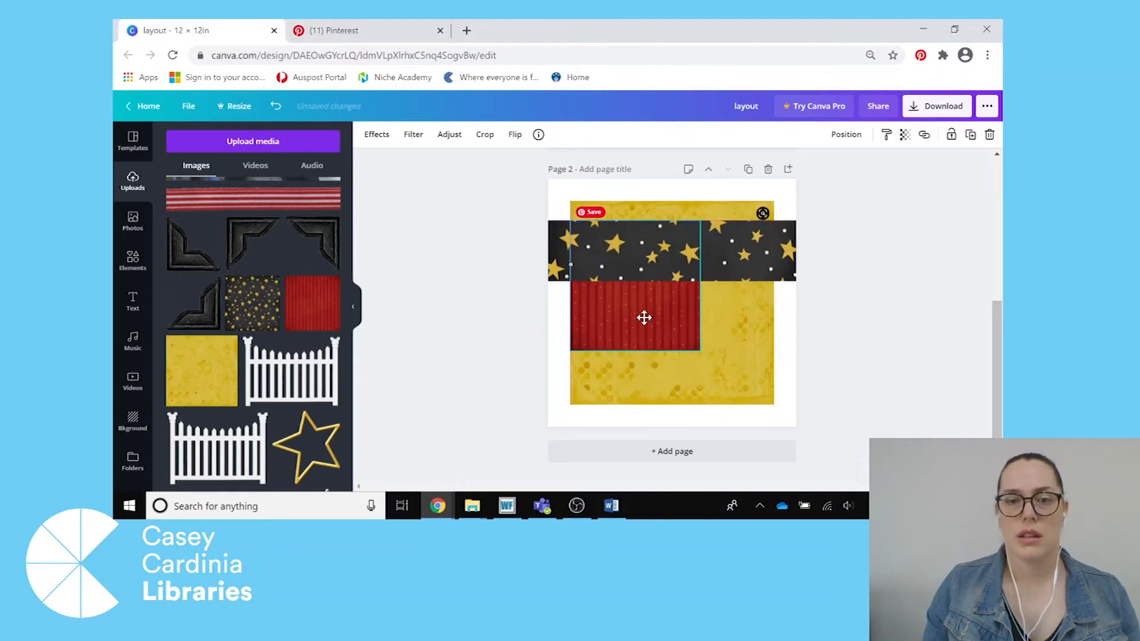
pyautogui.moveTo(700, 350); pyautogui.dragTo(782, 360)
pyautogui.moveTo(638, 348); pyautogui.dragTo(653, 341)
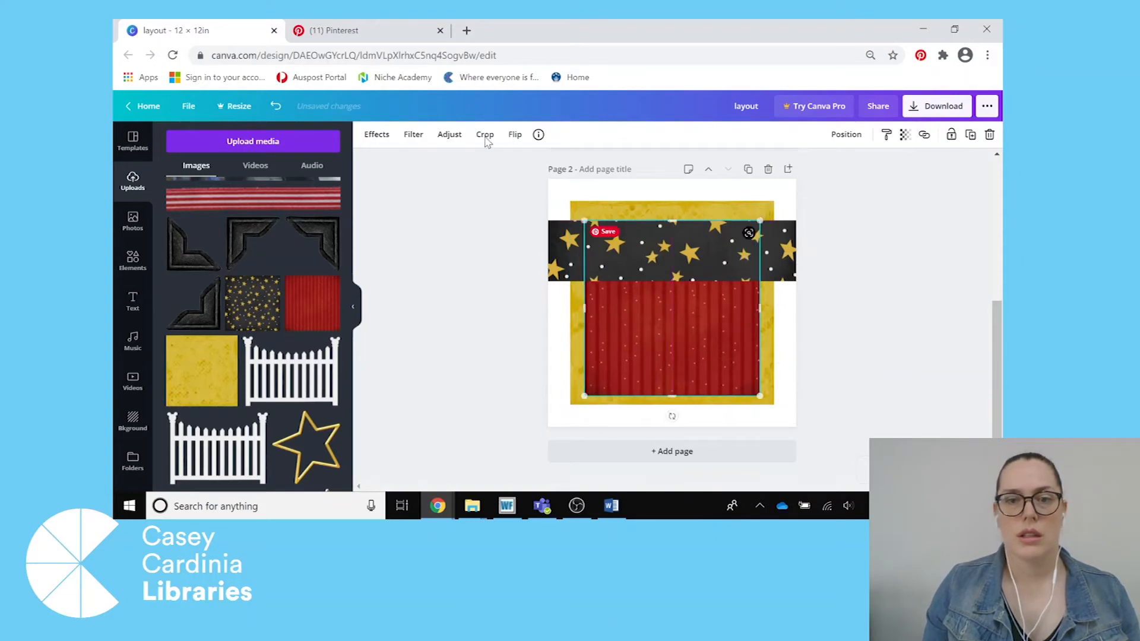
# Step: Crop the red striped paper upward from its lower edge, comparing its proportions with the reference pin
pyautogui.click(384, 36)
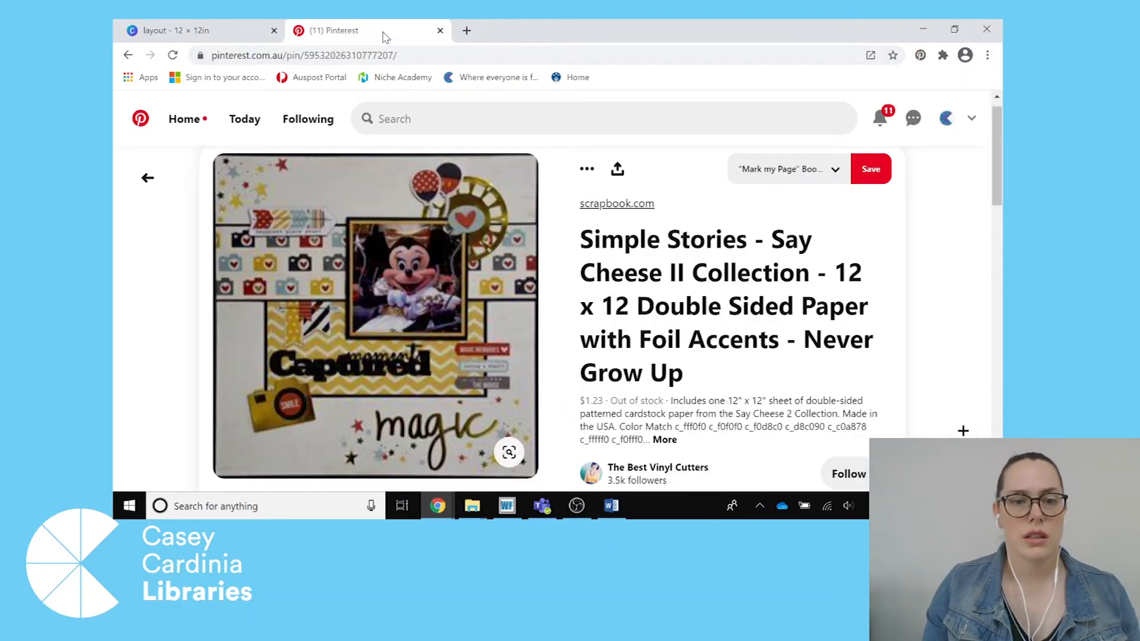
pyautogui.click(239, 34)
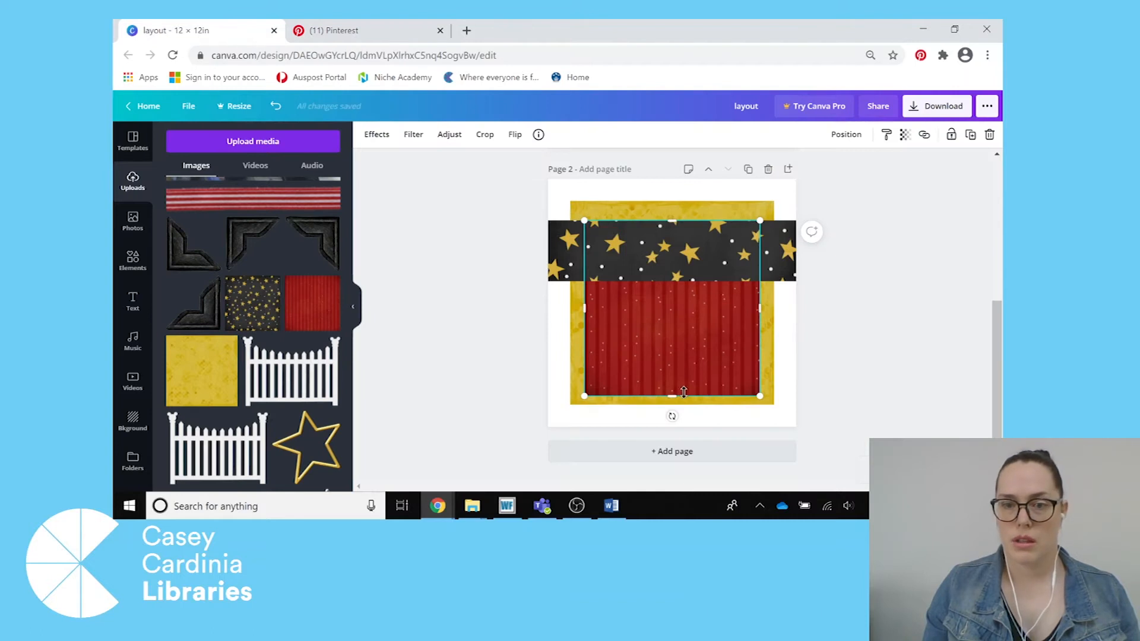
pyautogui.moveTo(675, 396); pyautogui.dragTo(679, 380)
pyautogui.moveTo(679, 376); pyautogui.dragTo(679, 373)
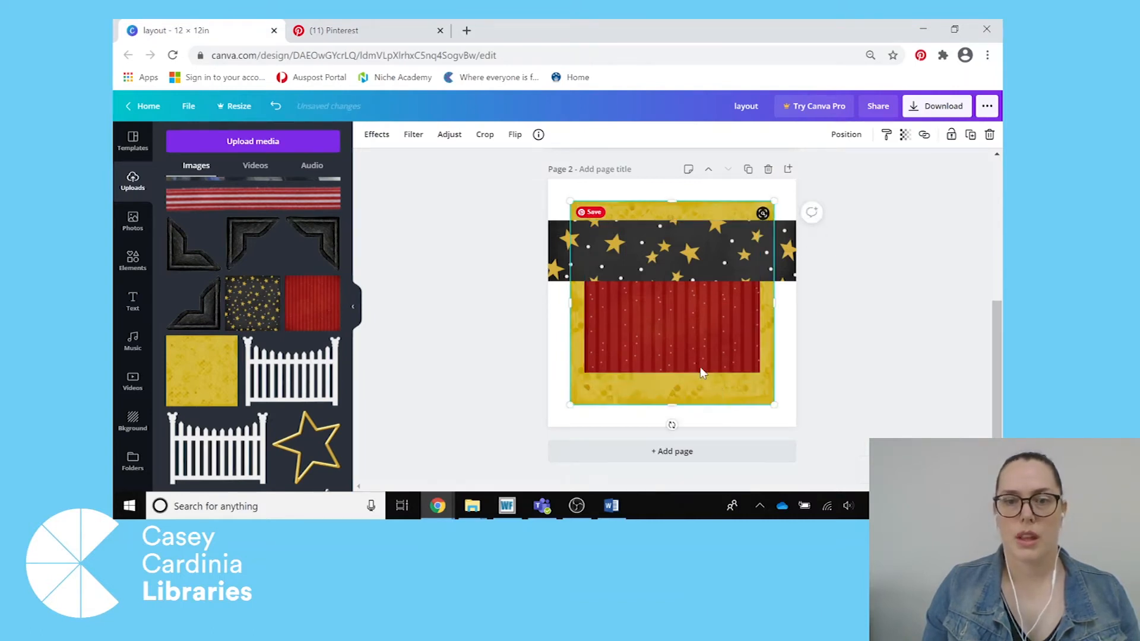
pyautogui.click(352, 29)
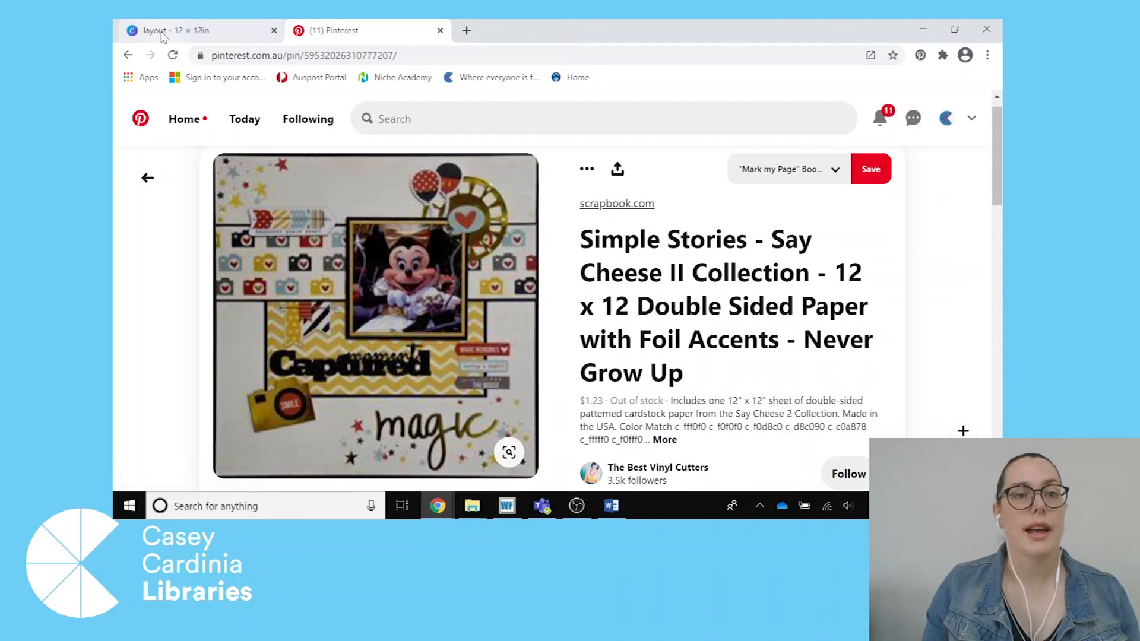
# Step: Add the uploaded Mickey Mouse photo to page 2 and position it over the papers in the page's upper part
pyautogui.click(190, 30)
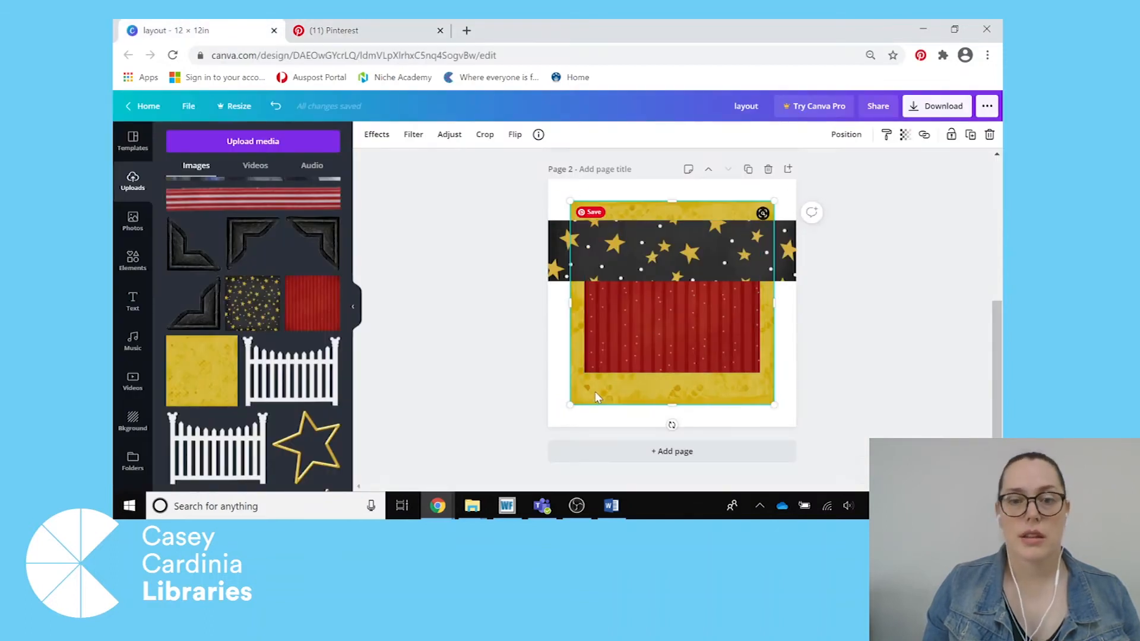
pyautogui.scroll(2, 349, 221)
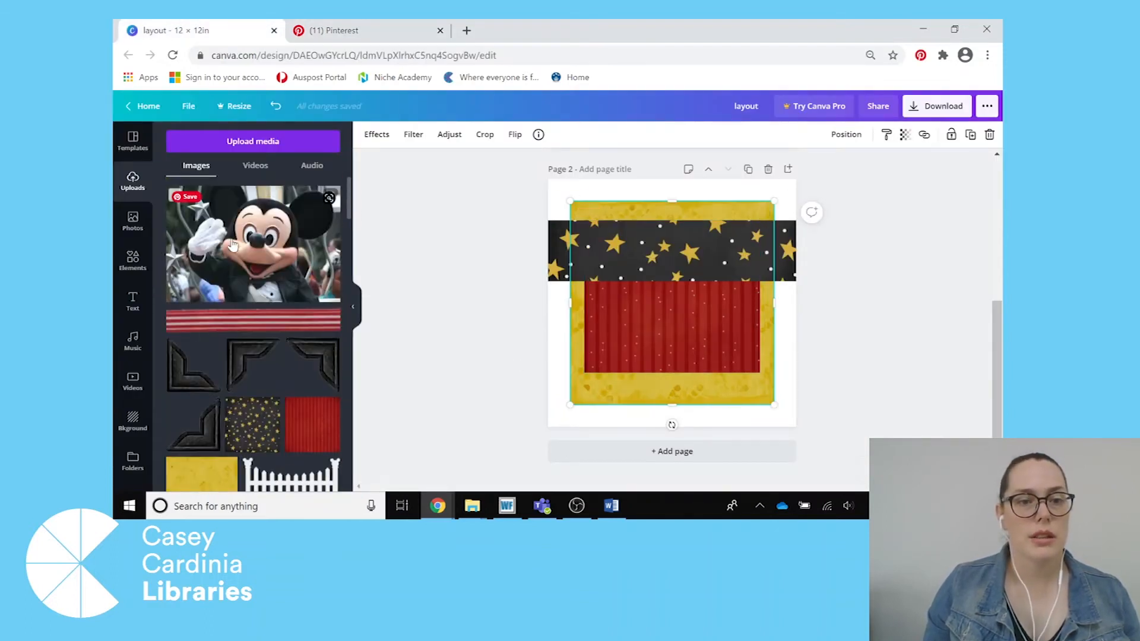
pyautogui.click(238, 247)
pyautogui.moveTo(625, 345); pyautogui.dragTo(632, 272)
# Step: Shrink the yellow paper behind the Mickey Mouse photo and send the red striped paper to the back
pyautogui.click(761, 400)
pyautogui.moveTo(774, 404); pyautogui.dragTo(733, 322)
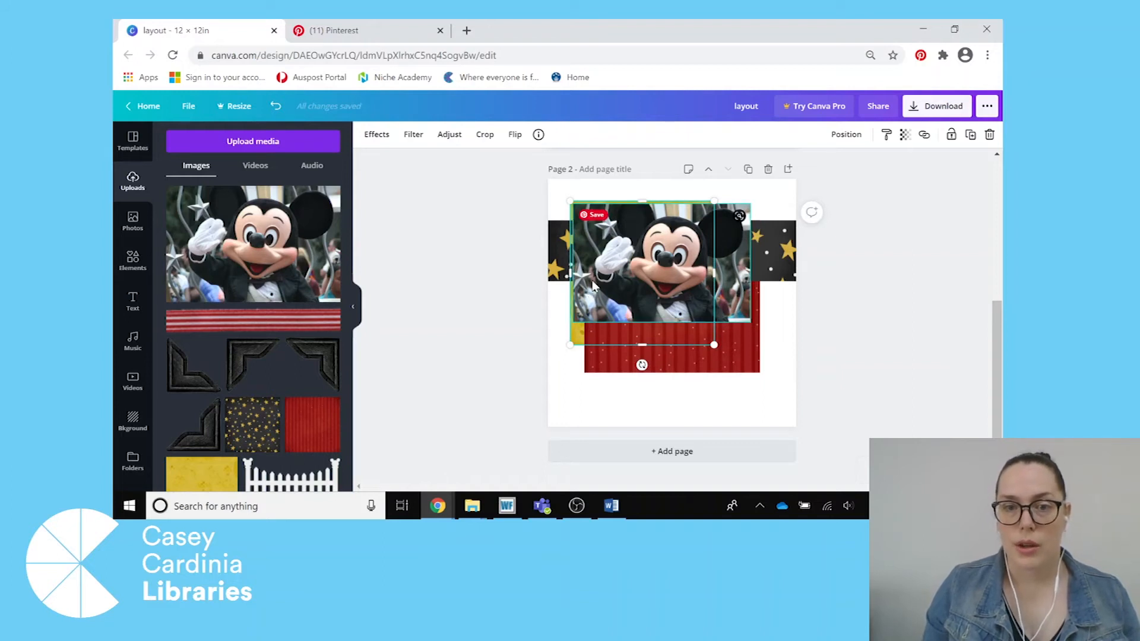
pyautogui.rightClick(749, 359)
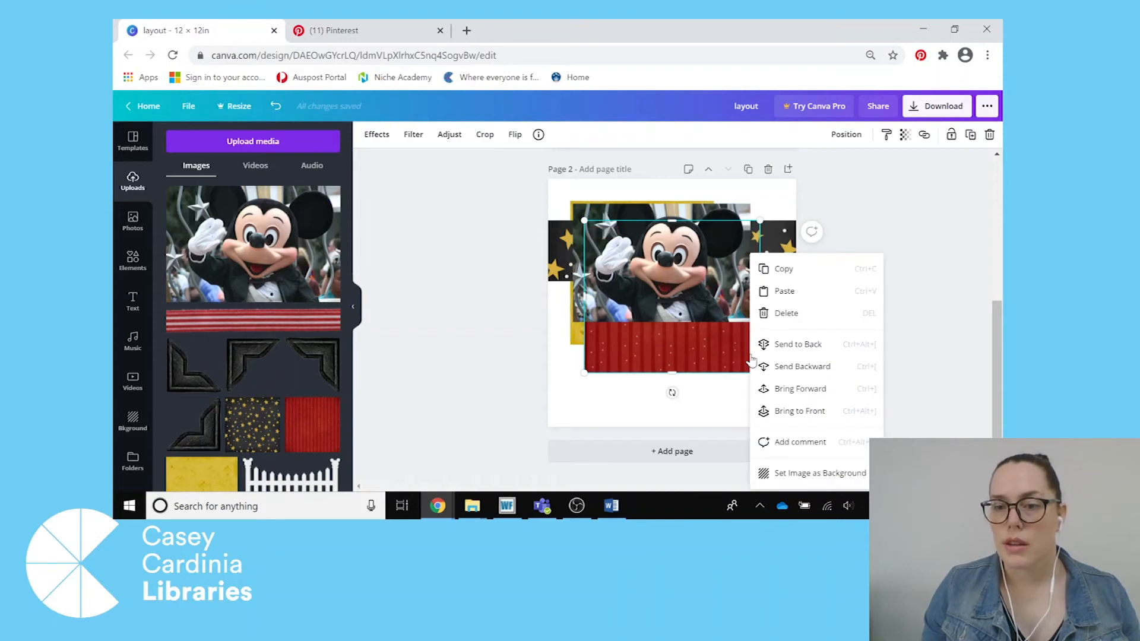
pyautogui.click(797, 345)
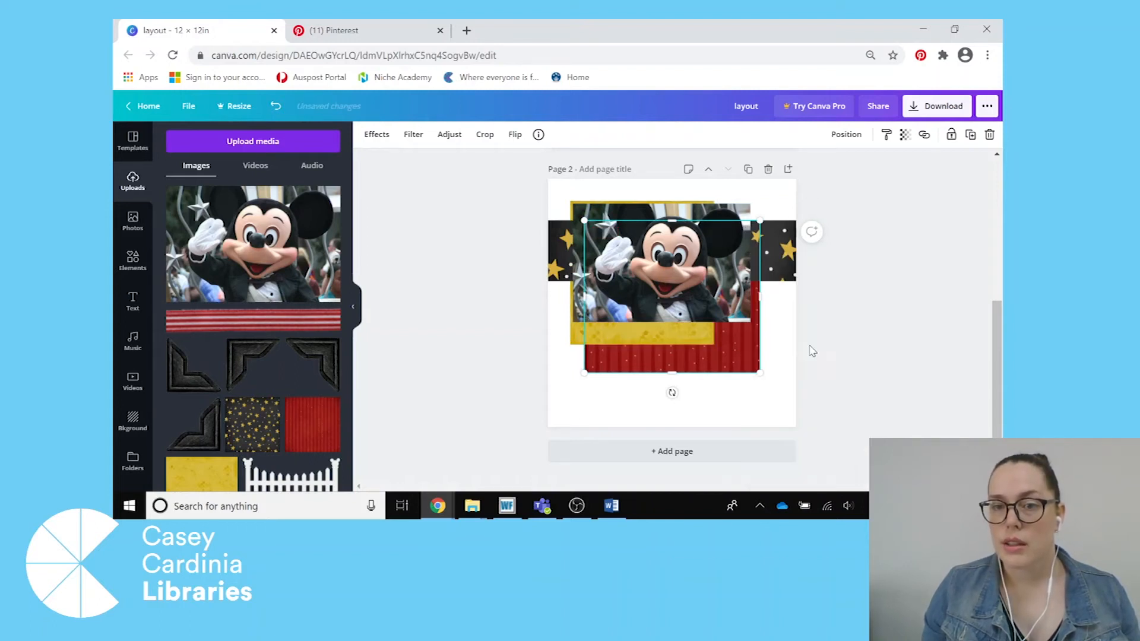
# Step: Widen and shorten the yellow paper so it forms a narrow mat around the Mickey Mouse photo
pyautogui.click(665, 335)
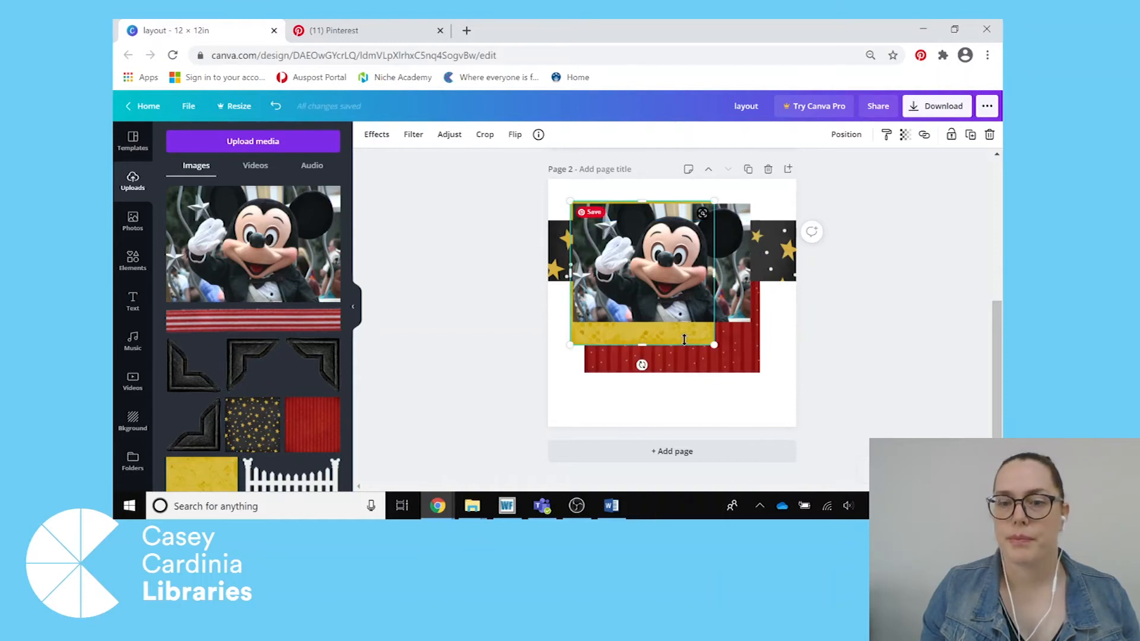
pyautogui.moveTo(715, 274); pyautogui.dragTo(756, 270)
pyautogui.moveTo(664, 344); pyautogui.dragTo(666, 326)
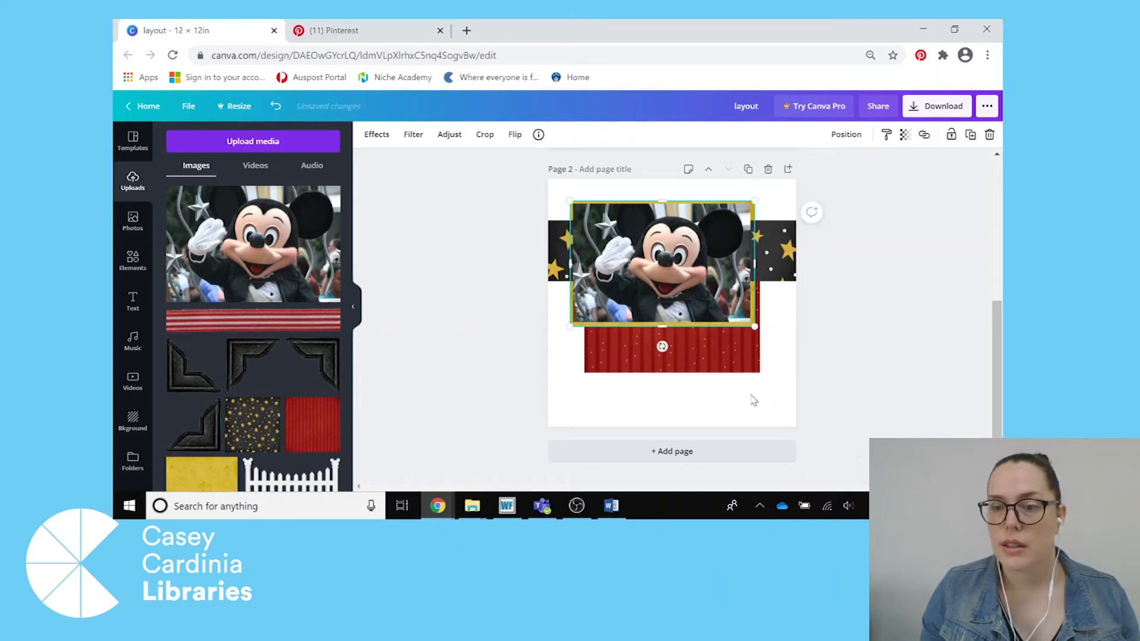
# Step: Check the mat's edges up close and bring the yellow paper forward, above the black star strip
pyautogui.click(864, 471)
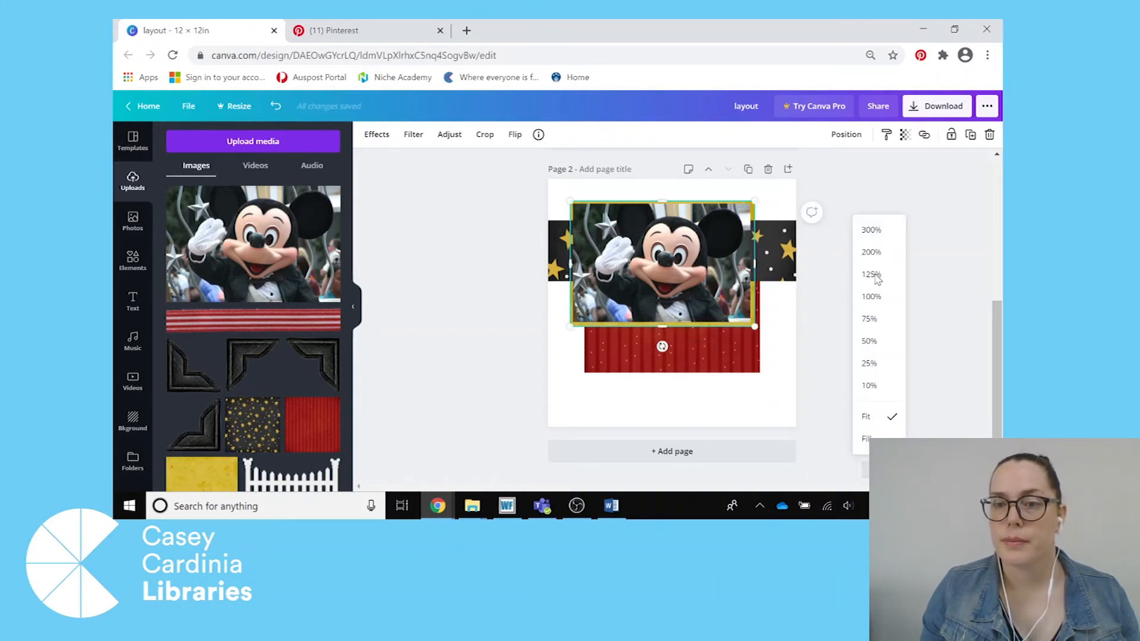
pyautogui.click(871, 275)
pyautogui.moveTo(610, 490); pyautogui.dragTo(678, 490)
pyautogui.moveTo(998, 383)
pyautogui.mouseDown()
pyautogui.moveTo(996, 345)
pyautogui.moveTo(1000, 361)
pyautogui.mouseUp()
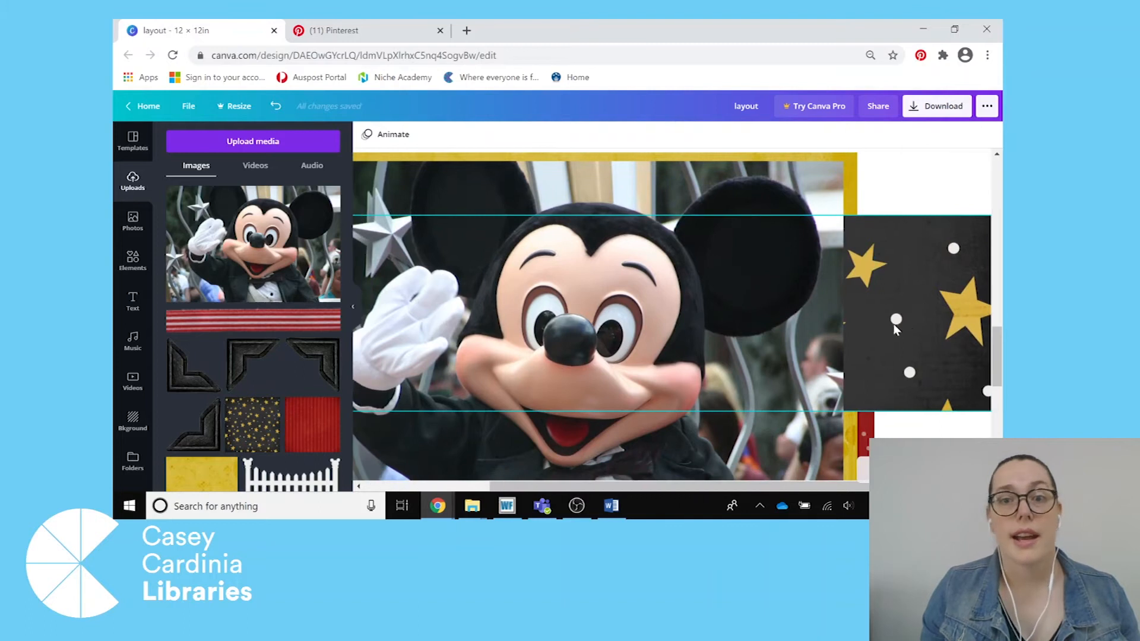
pyautogui.click(850, 200)
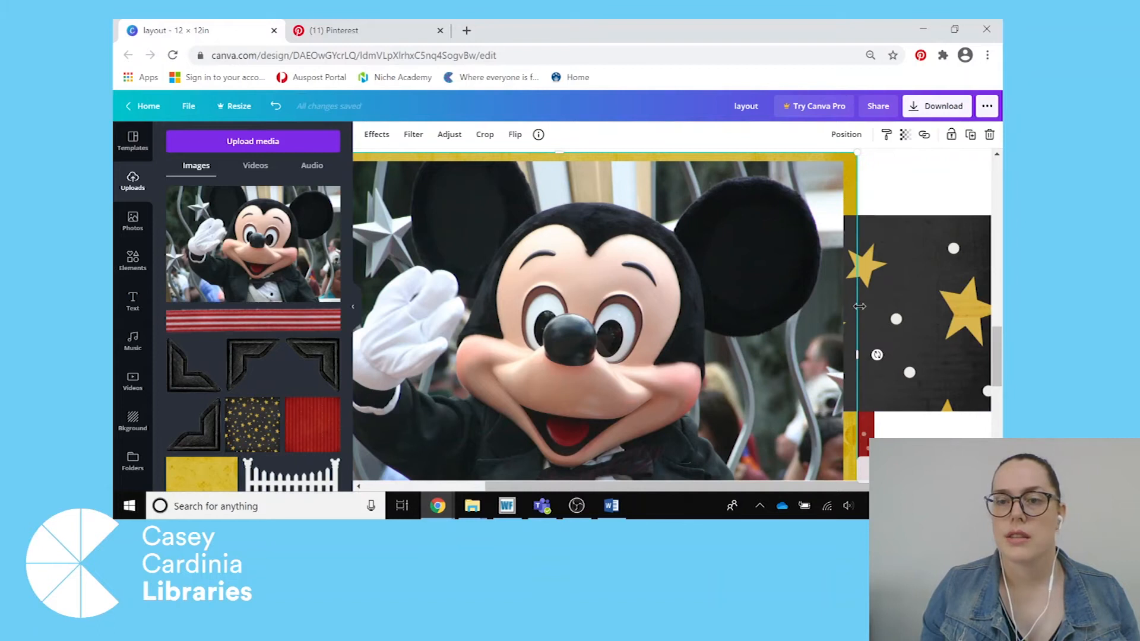
pyautogui.rightClick(850, 200)
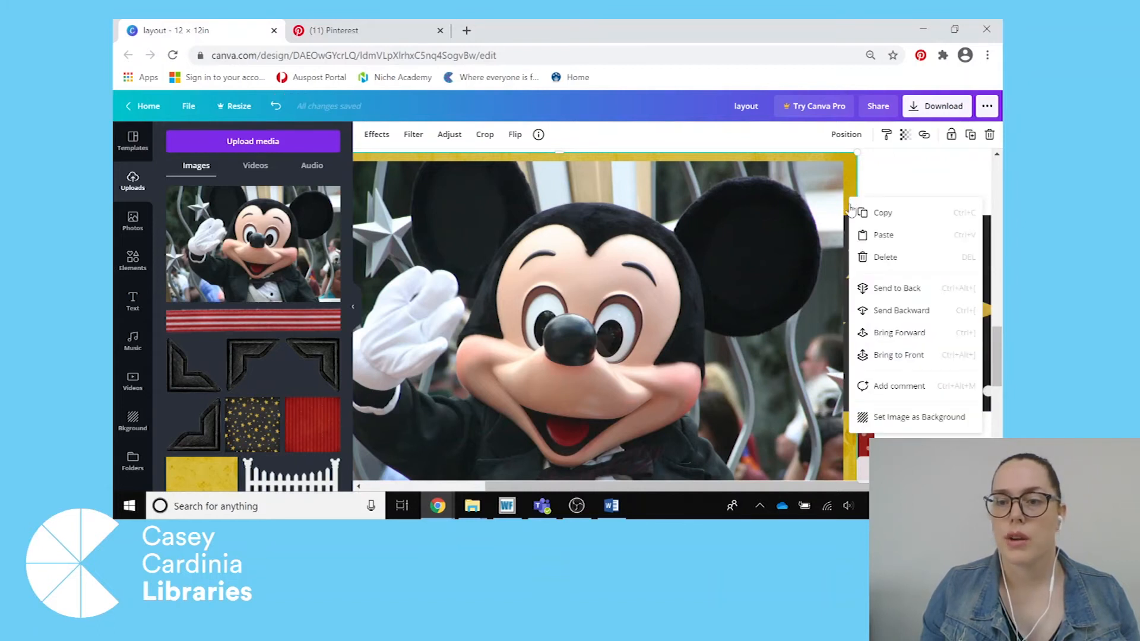
pyautogui.click(883, 333)
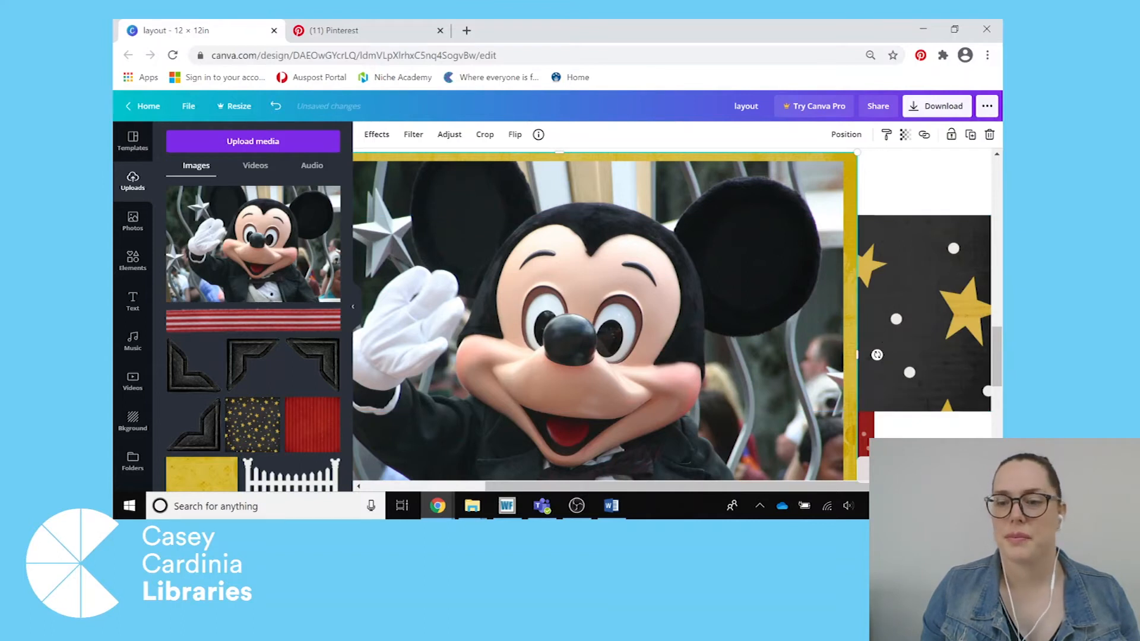
pyautogui.click(866, 472)
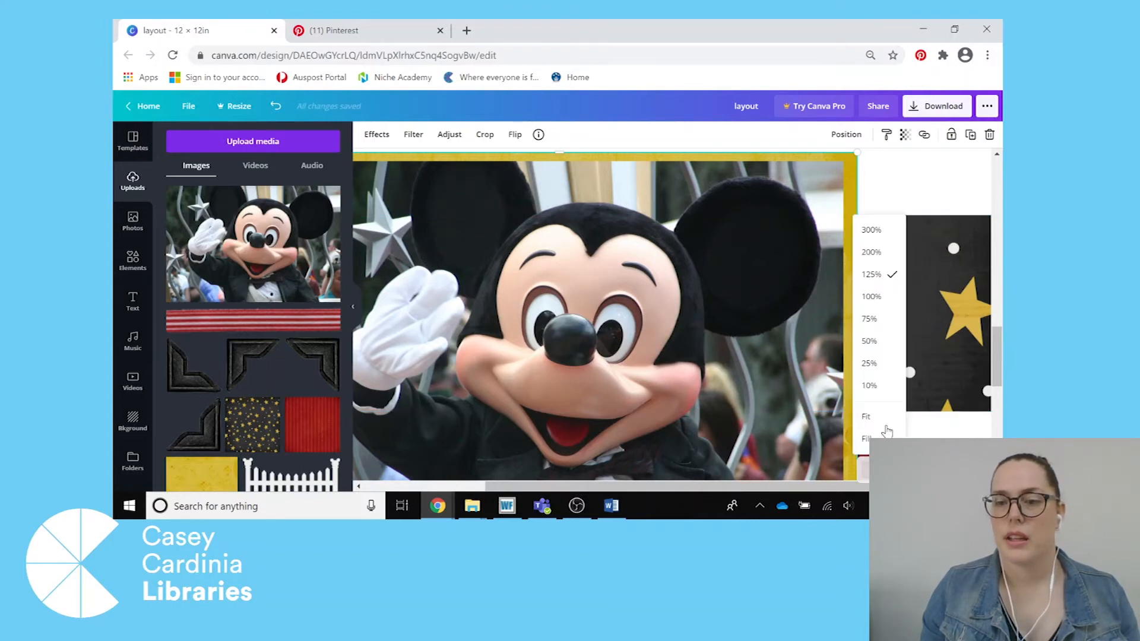
pyautogui.click(866, 417)
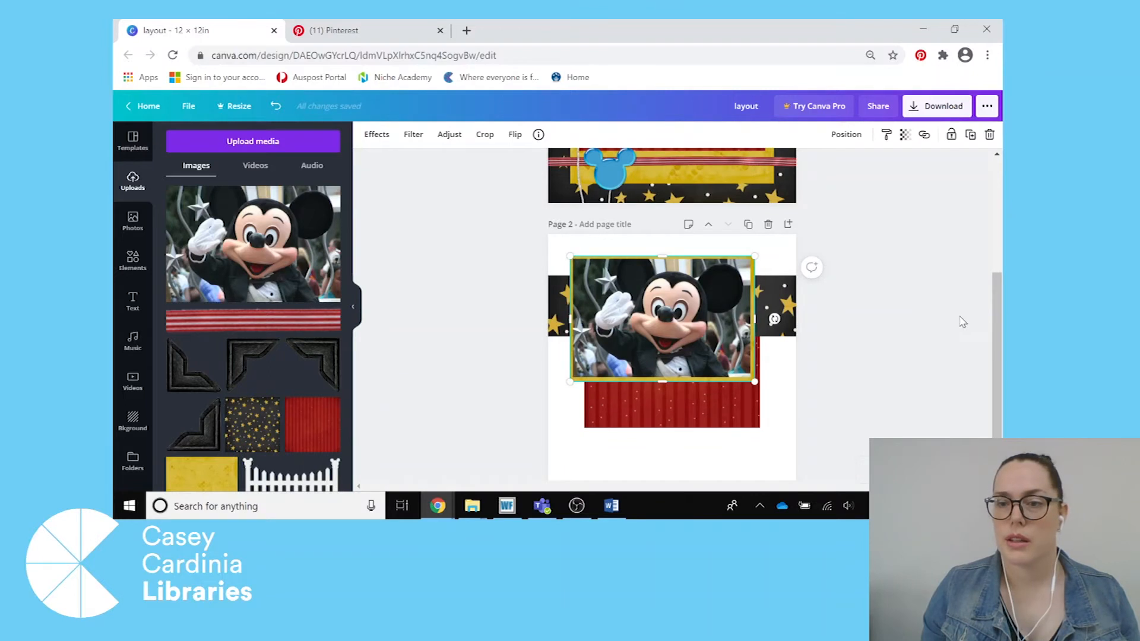
pyautogui.moveTo(998, 306); pyautogui.dragTo(997, 333)
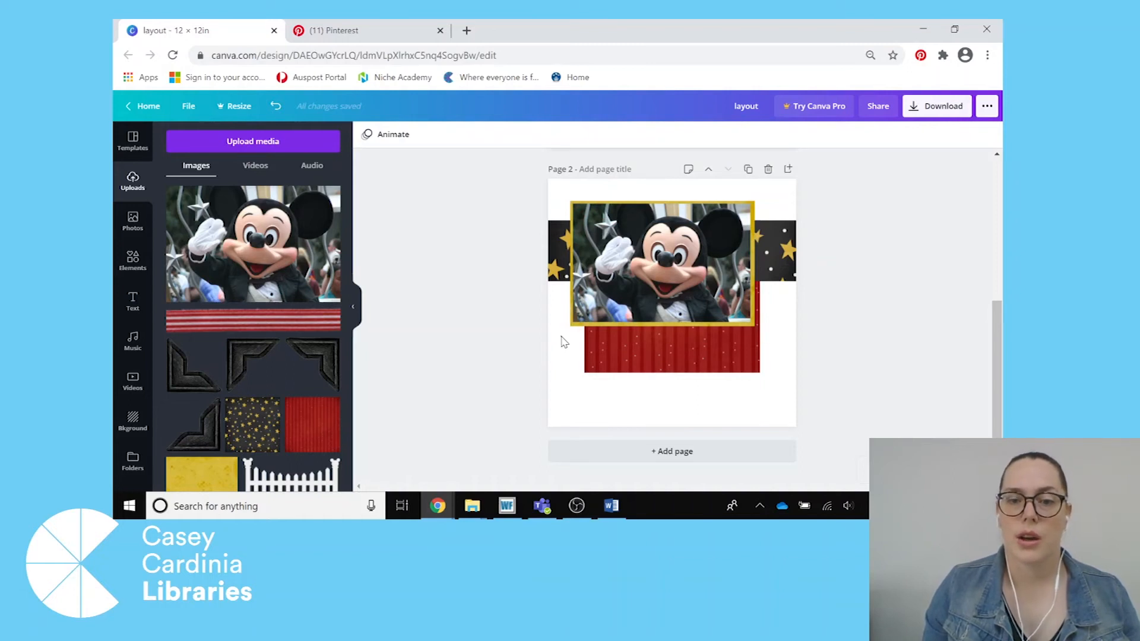
# Step: Group the Mickey Mouse photo with its yellow mat and shrink the group over the right part of the black strip
pyautogui.moveTo(572, 334); pyautogui.dragTo(582, 318)
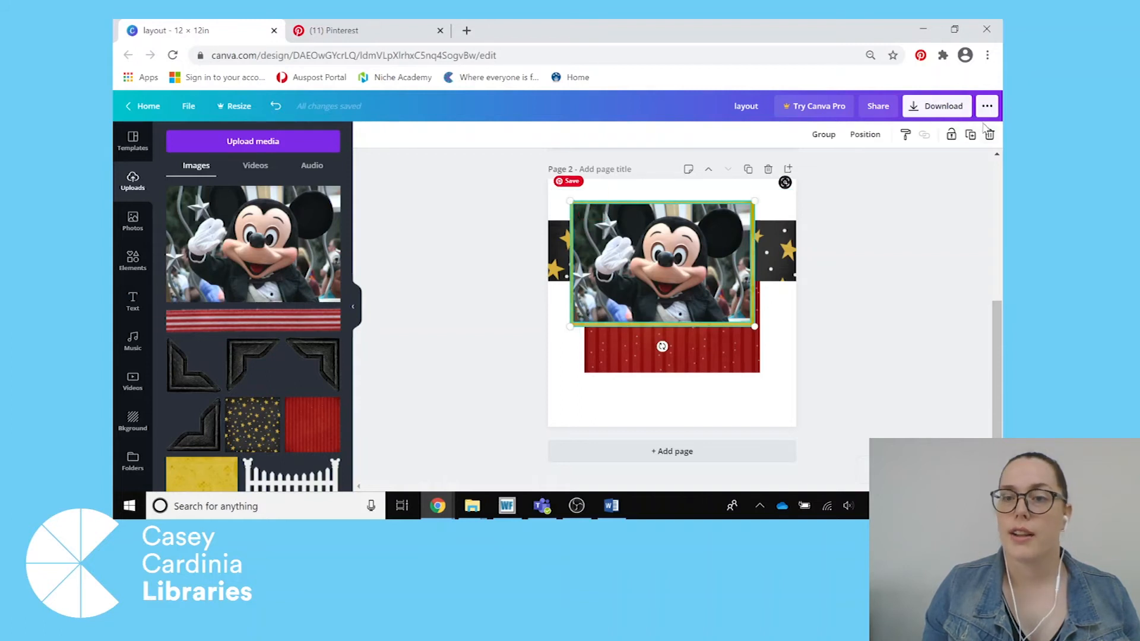
pyautogui.click(825, 135)
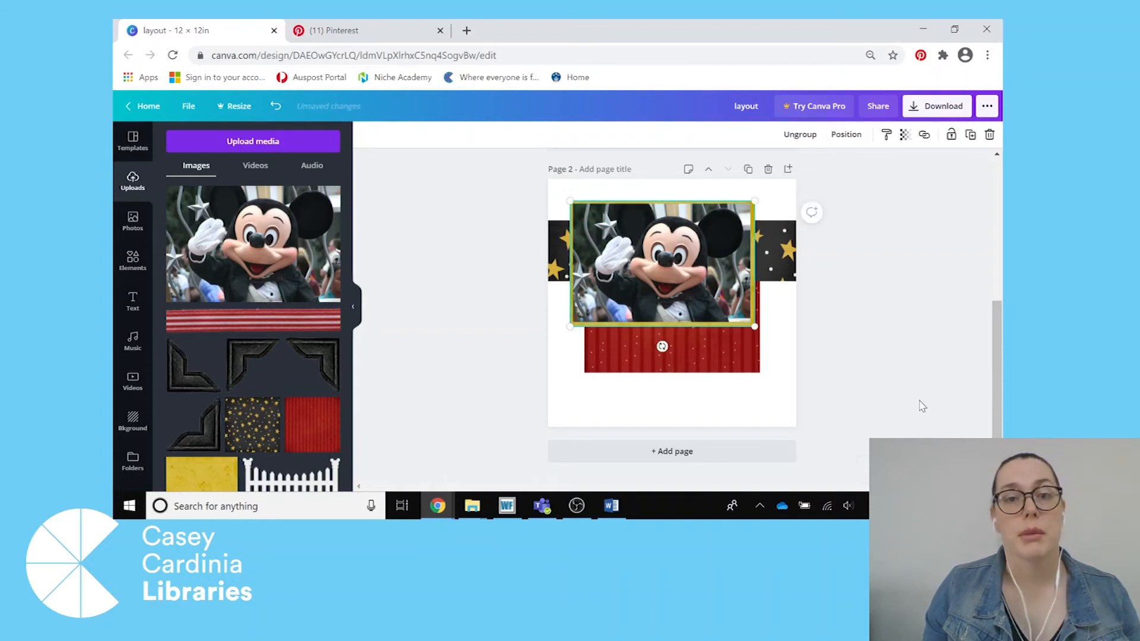
pyautogui.click(647, 293)
pyautogui.moveTo(648, 292); pyautogui.dragTo(673, 284)
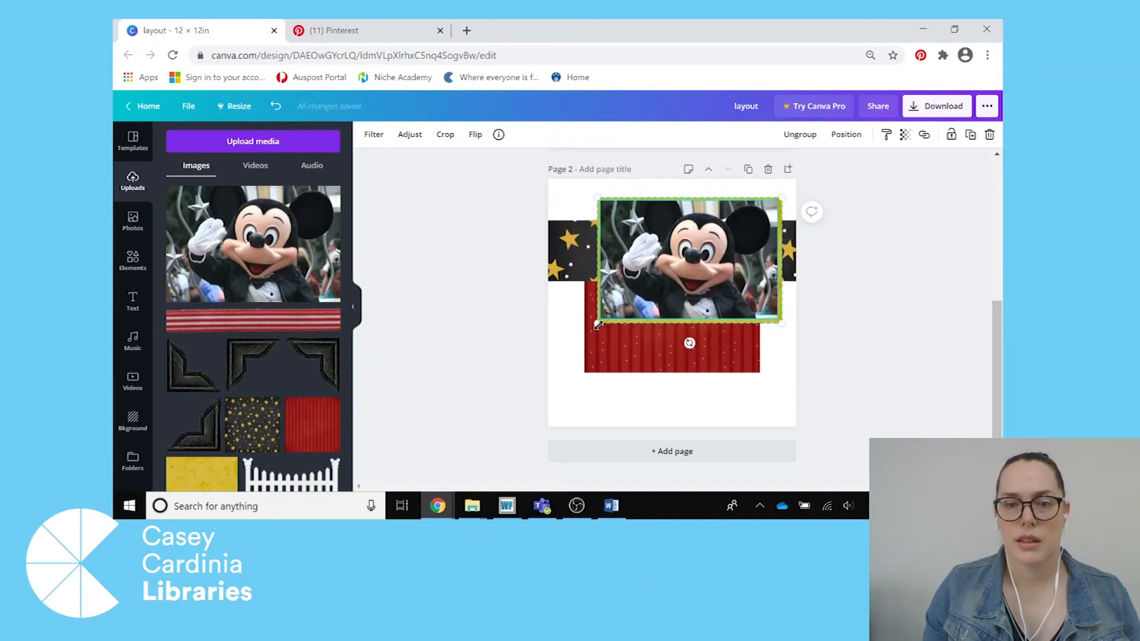
pyautogui.moveTo(622, 317); pyautogui.dragTo(696, 269)
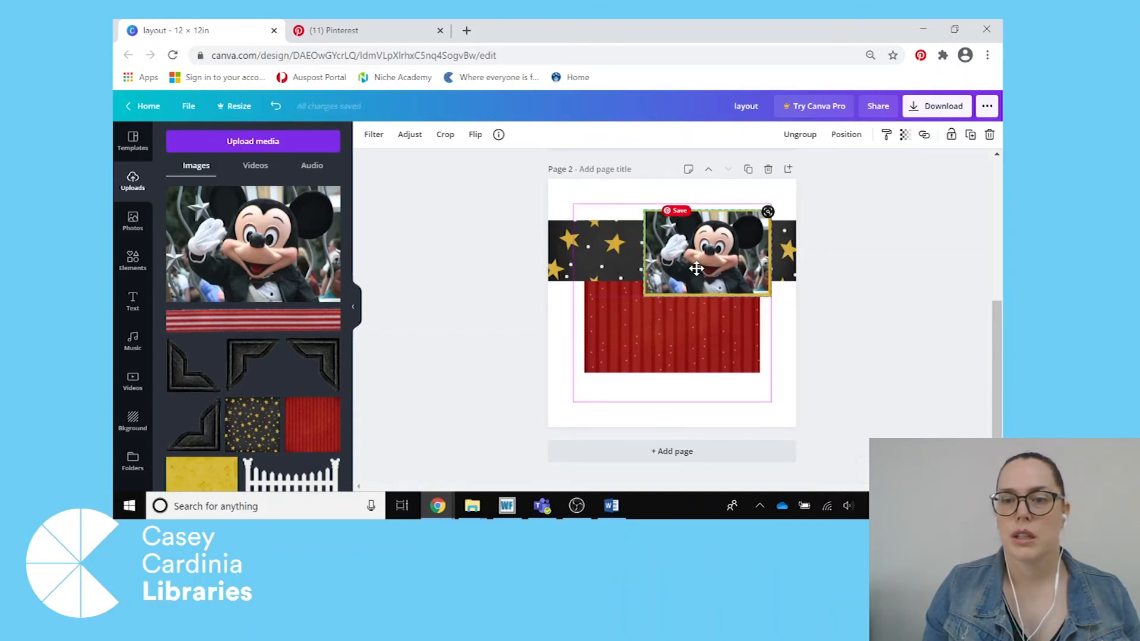
# Step: Shift the matted photo slightly left along the black strip, checking its placement against the Pinterest layout
pyautogui.click(357, 30)
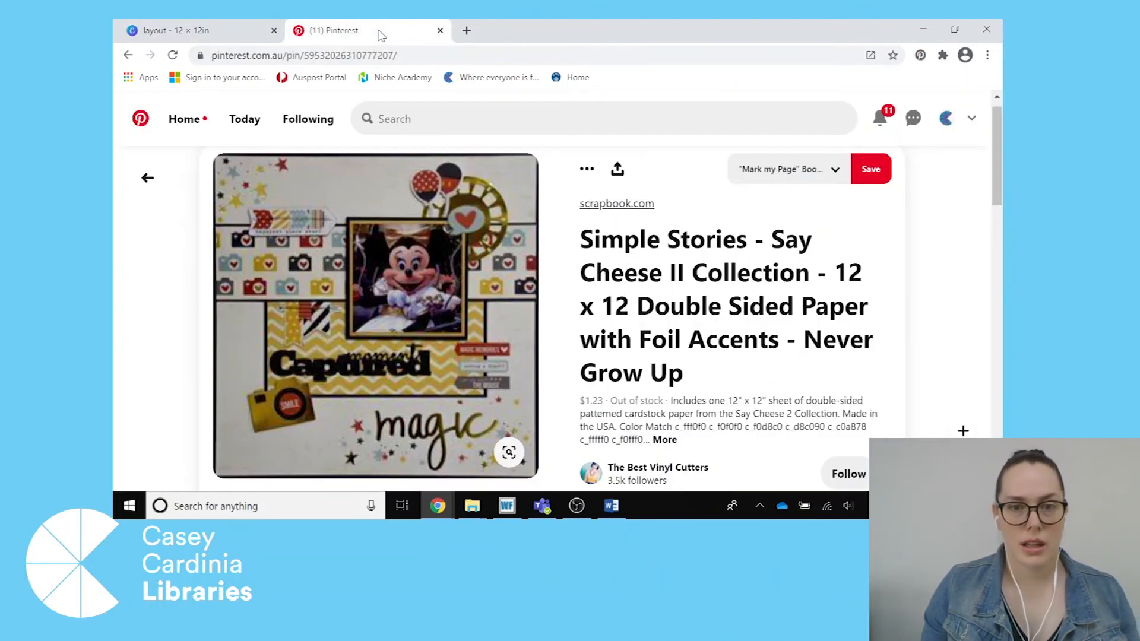
pyautogui.click(196, 30)
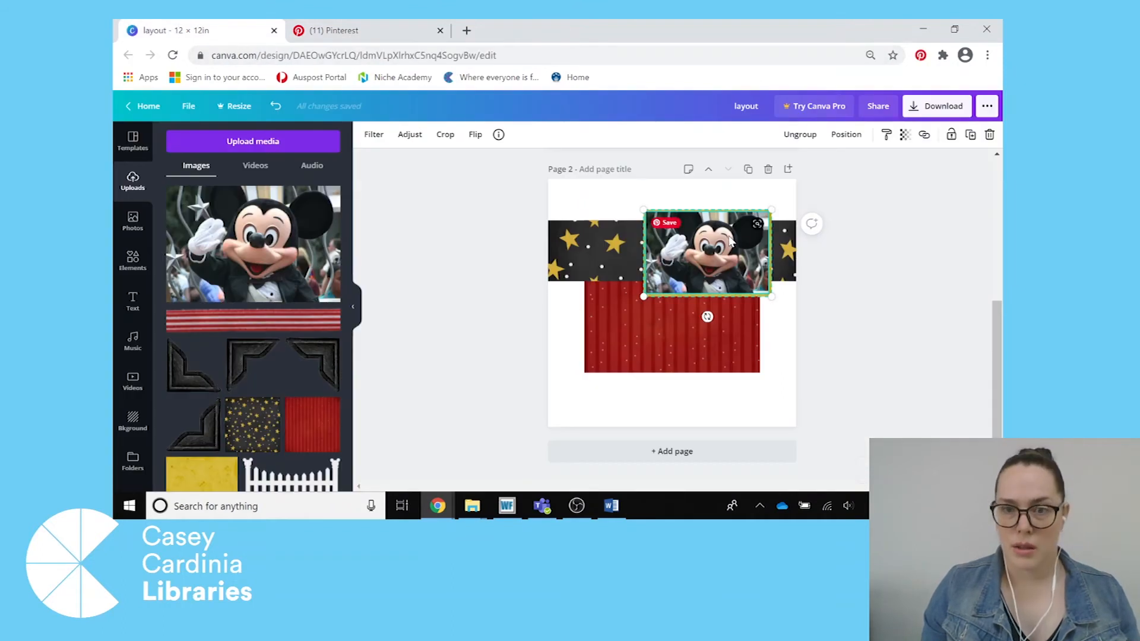
pyautogui.moveTo(707, 254); pyautogui.dragTo(687, 252)
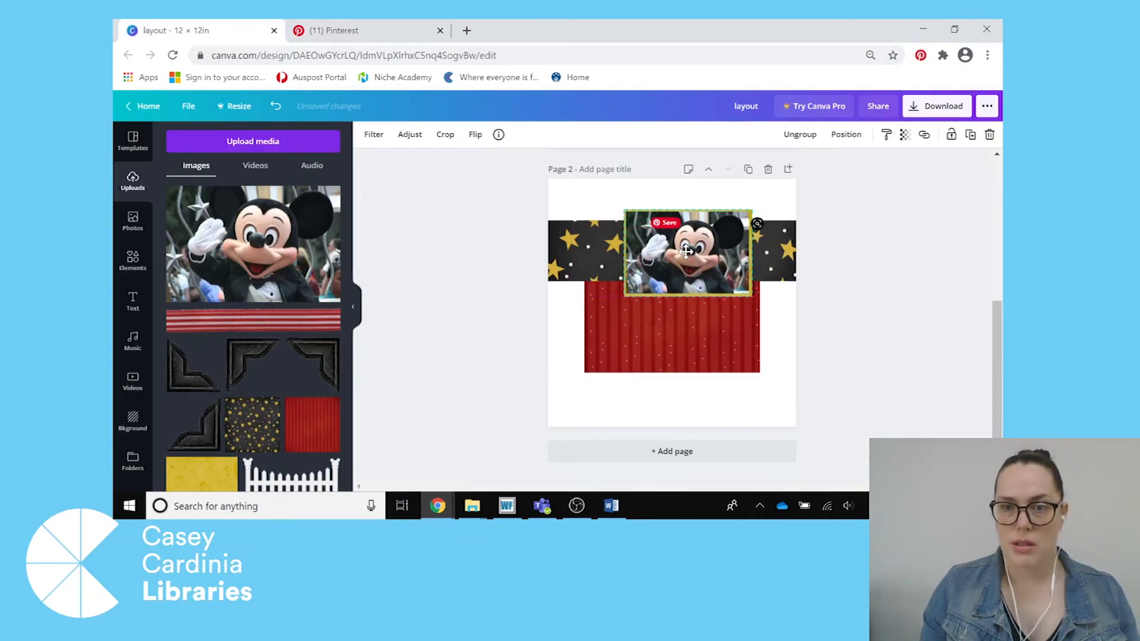
pyautogui.click(374, 31)
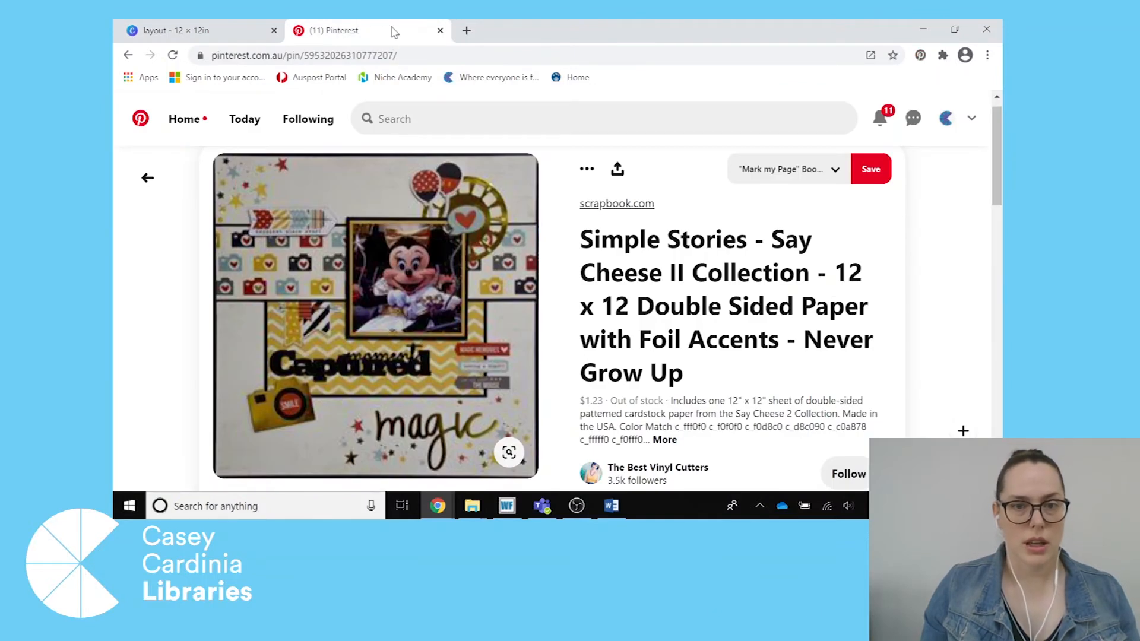
pyautogui.click(194, 31)
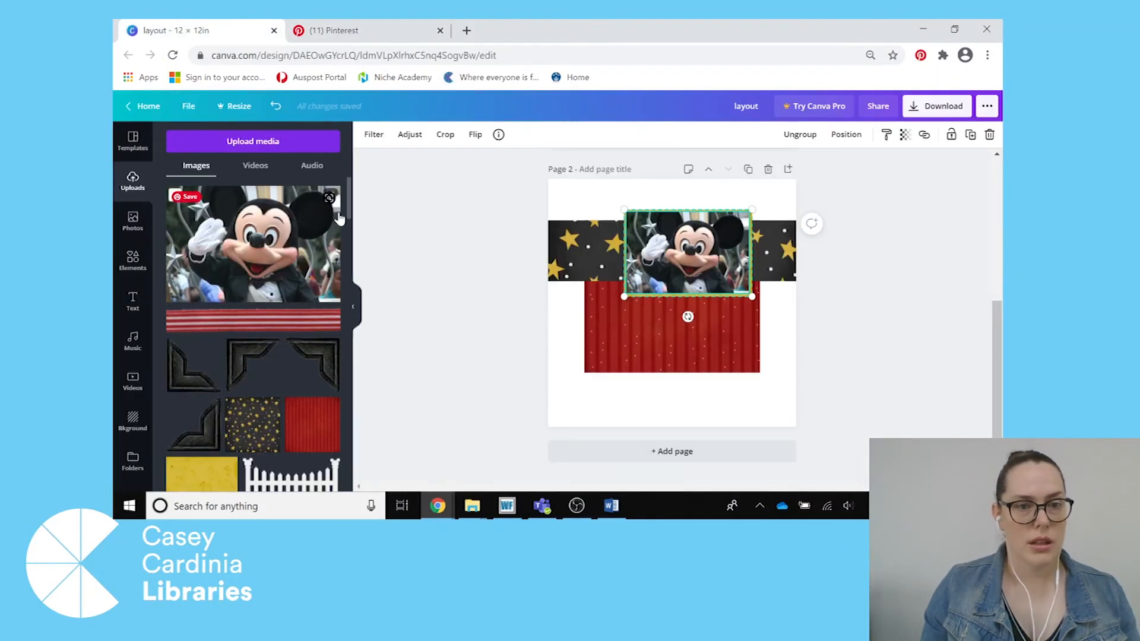
# Step: Add the uploaded "magical" word art to page 2's lower right corner and compare it with the reference pin
pyautogui.moveTo(350, 198); pyautogui.dragTo(355, 254)
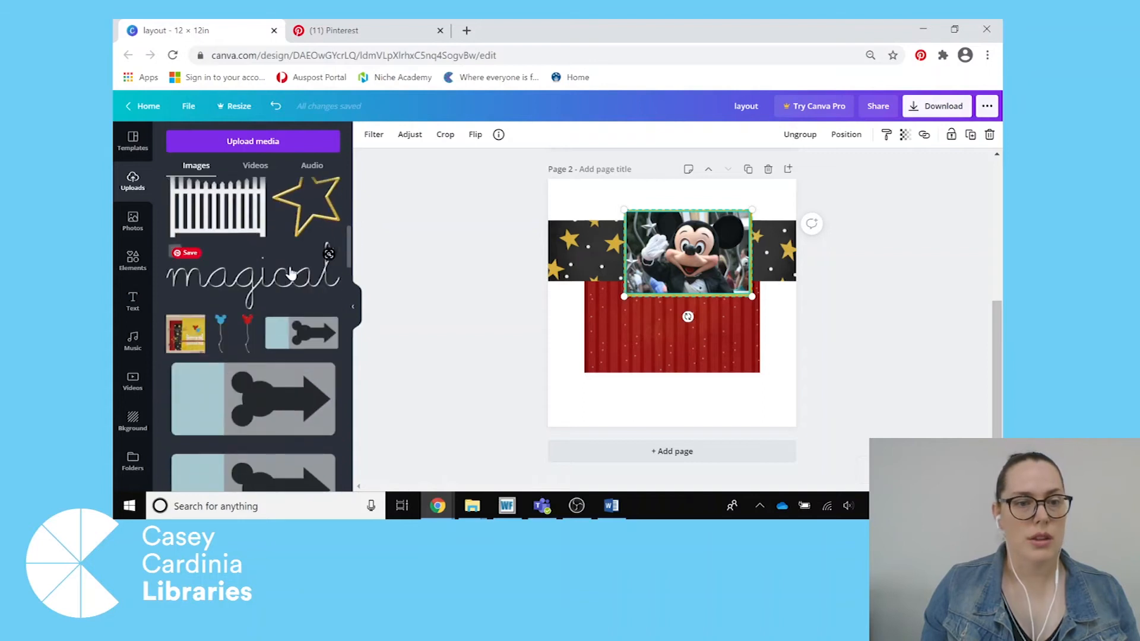
pyautogui.click(252, 272)
pyautogui.moveTo(679, 316); pyautogui.dragTo(705, 400)
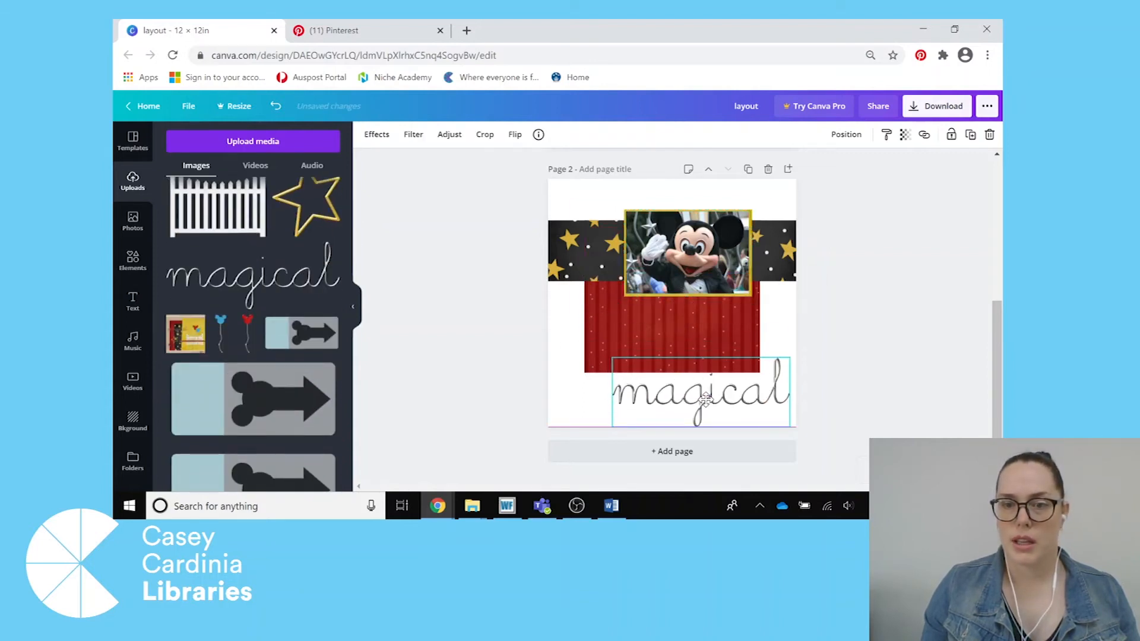
pyautogui.click(377, 35)
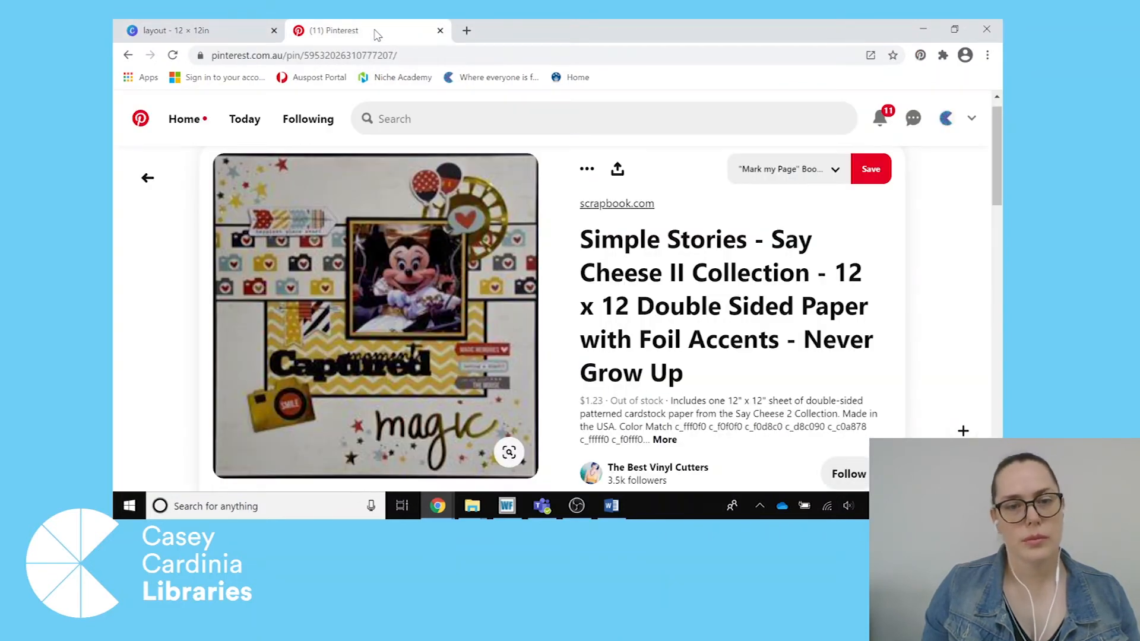
pyautogui.click(224, 30)
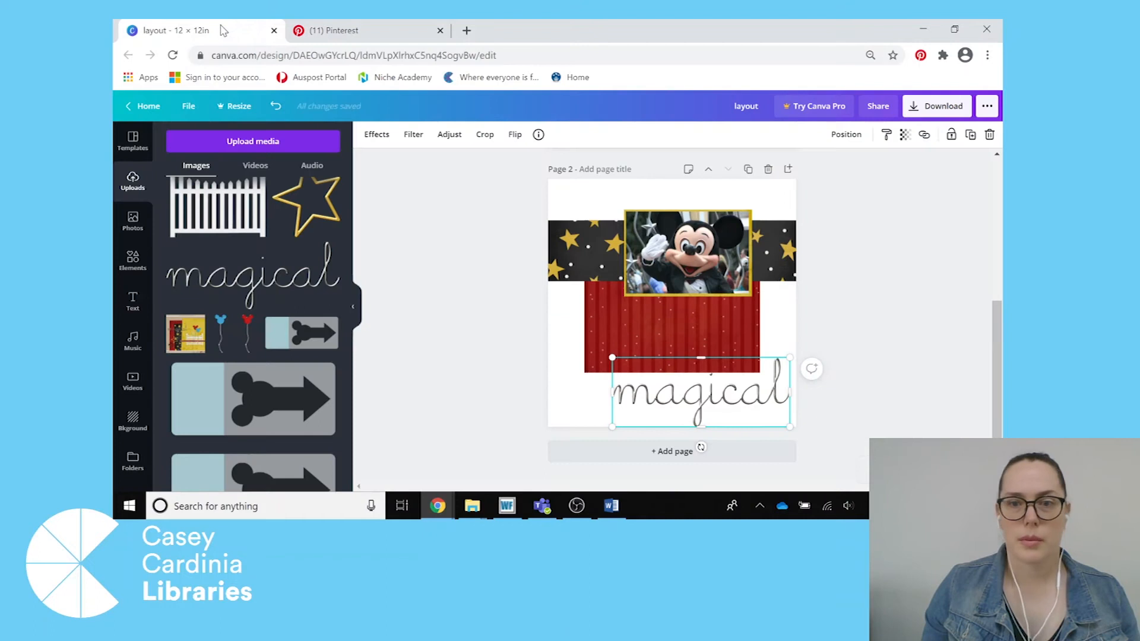
# Step: Check the title's placement in the Pinterest layout and add the "cold, smooth & tasty." font combination to page 2
pyautogui.click(629, 334)
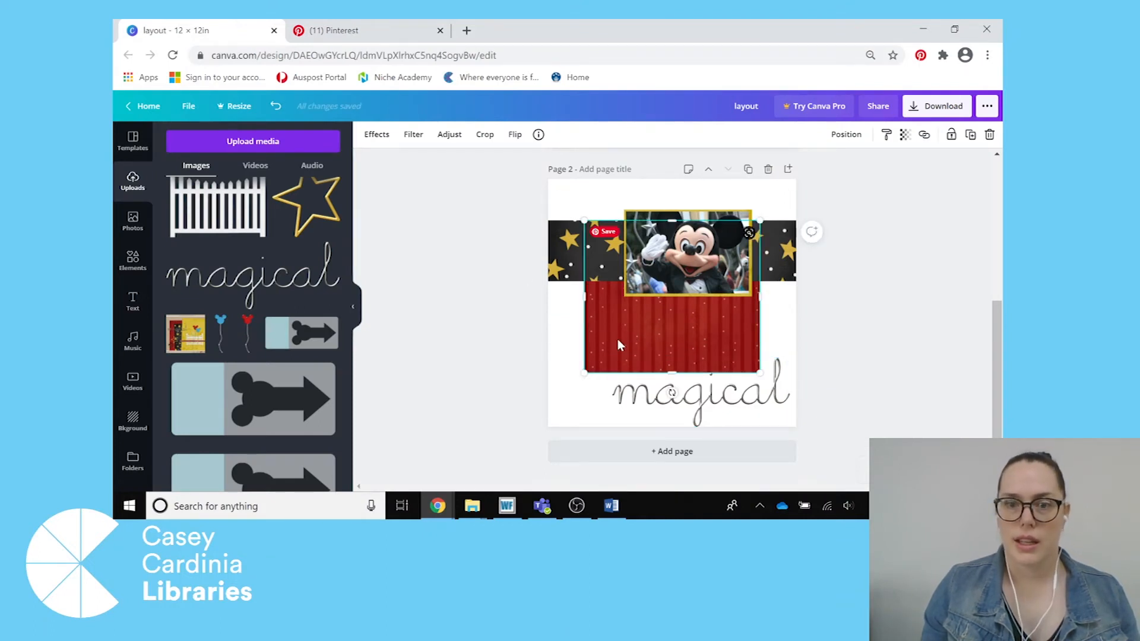
pyautogui.click(385, 31)
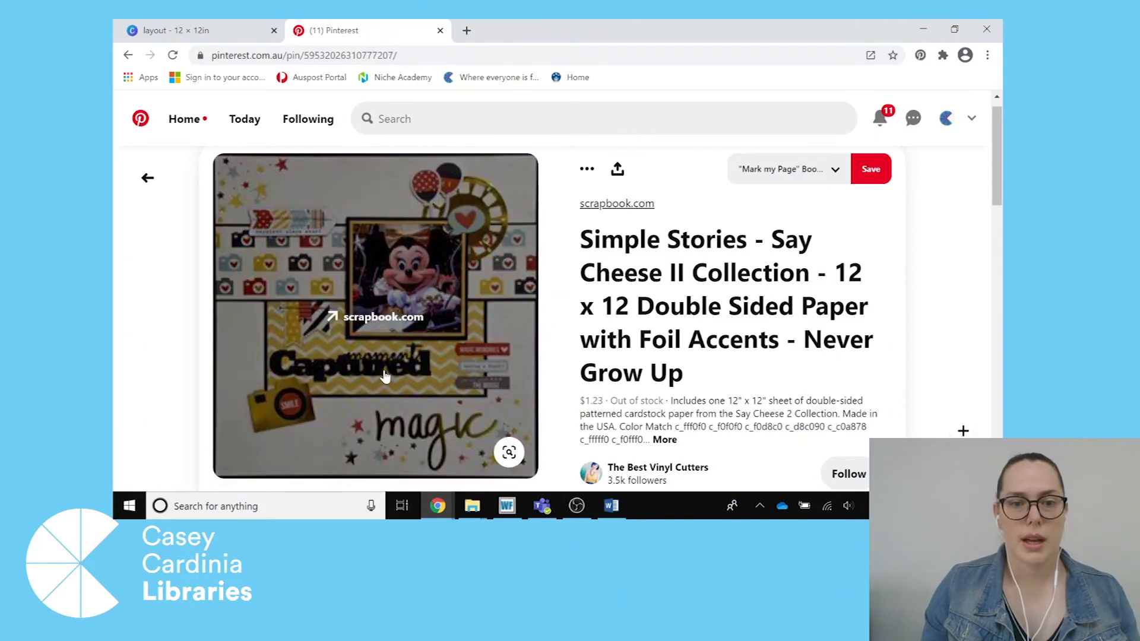
pyautogui.click(225, 29)
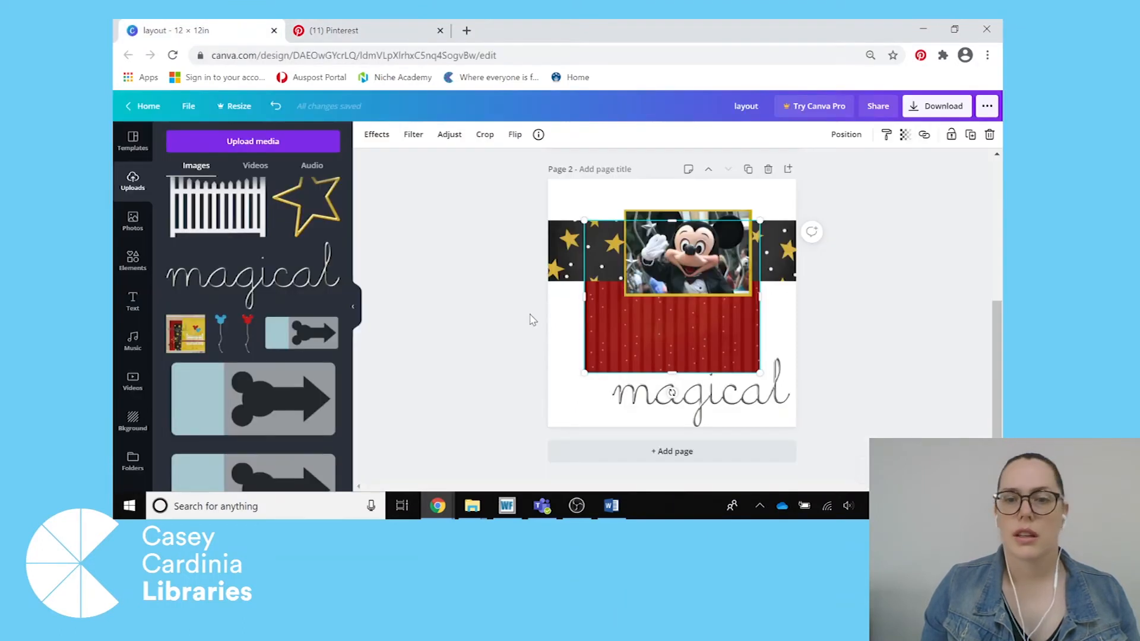
pyautogui.click(560, 351)
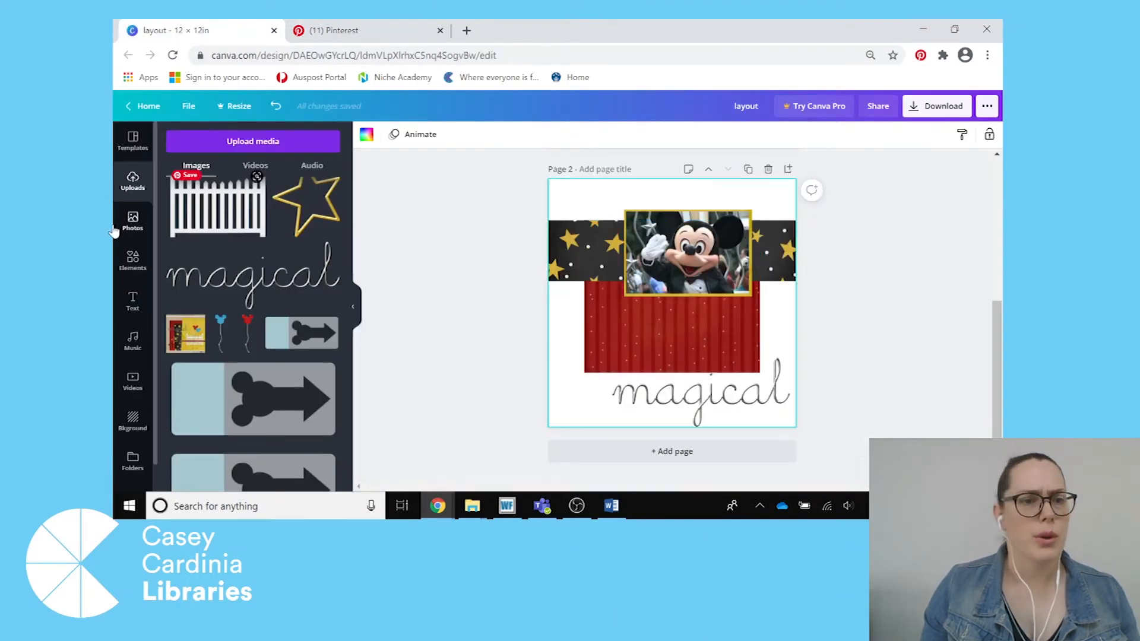
pyautogui.click(135, 302)
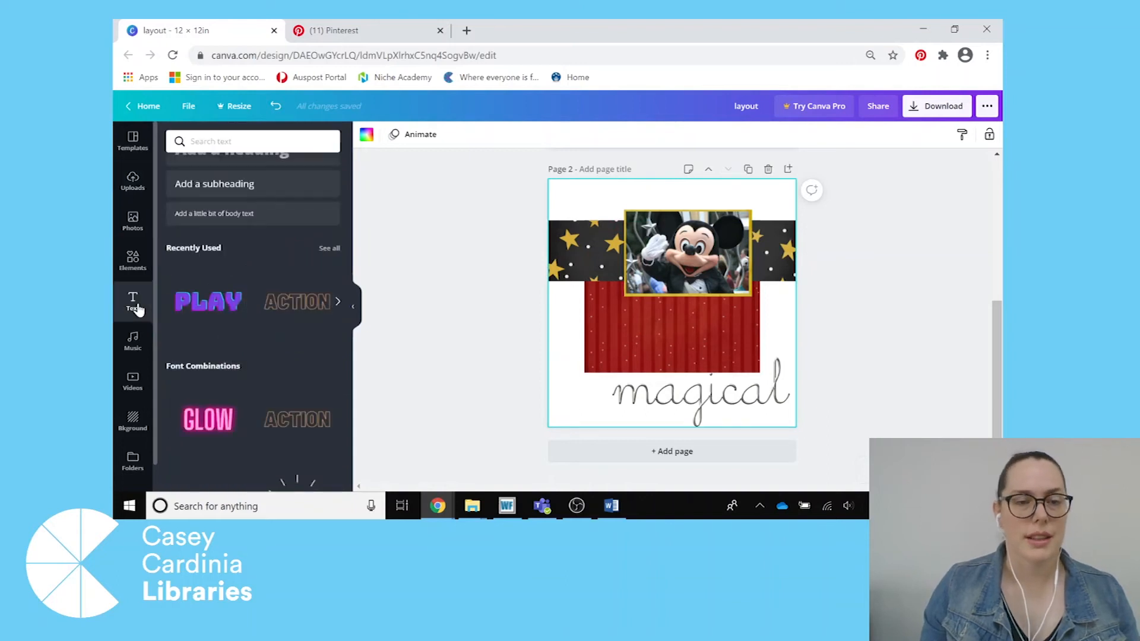
pyautogui.moveTo(352, 263); pyautogui.dragTo(338, 377)
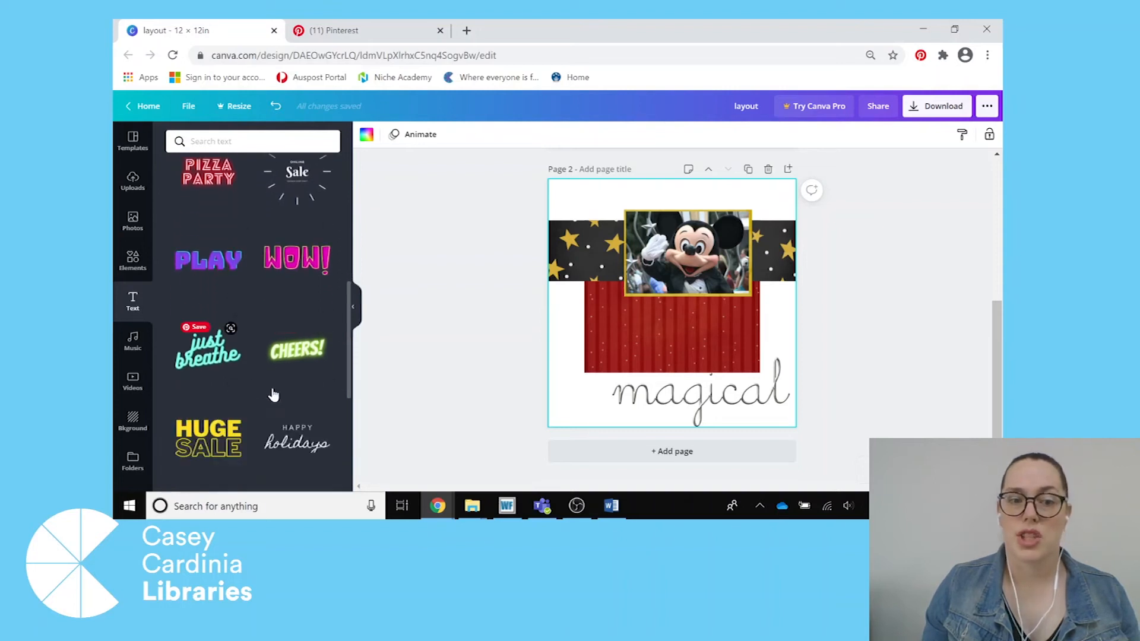
pyautogui.moveTo(348, 293); pyautogui.dragTo(347, 426)
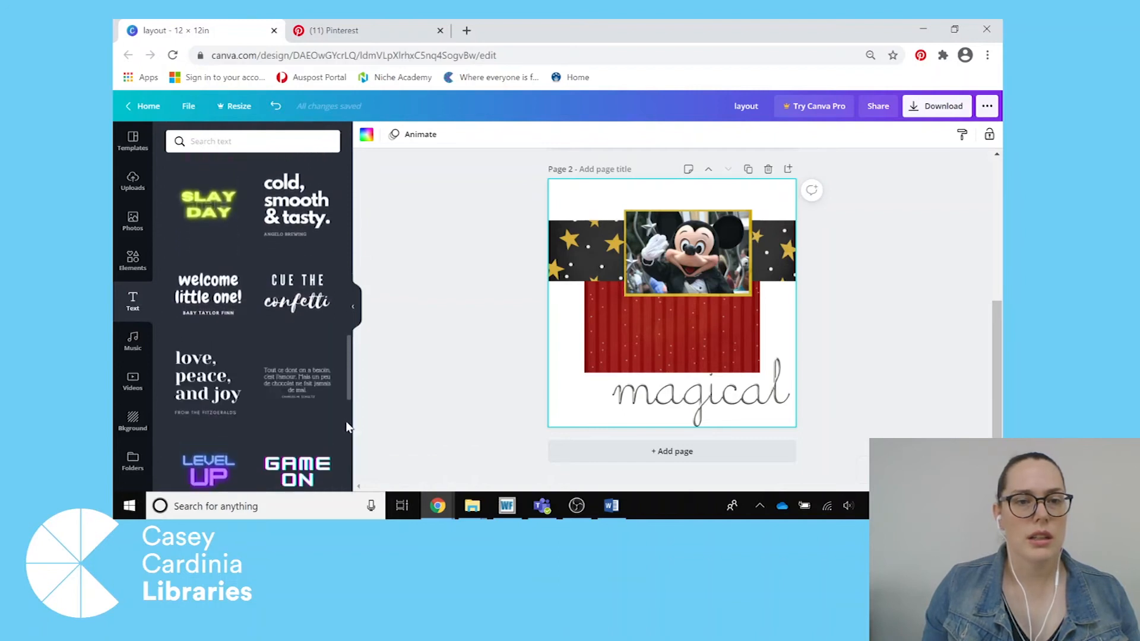
pyautogui.click(291, 206)
# Step: Delete the small "Angelo Brewing" line from the added font combination
pyautogui.click(647, 305)
pyautogui.click(675, 351)
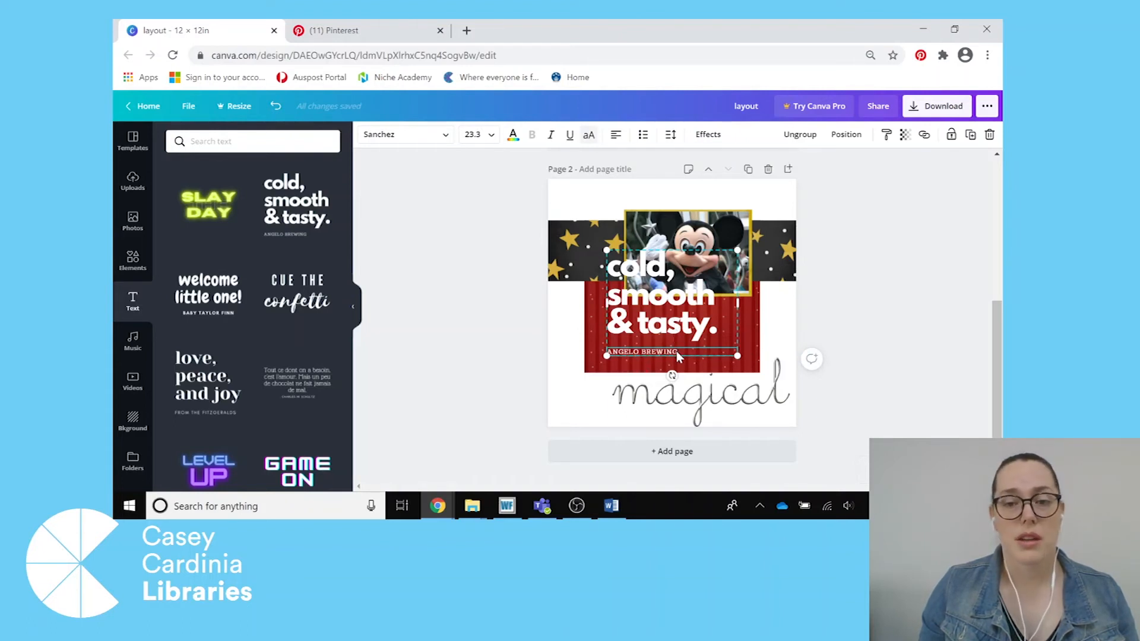
pyautogui.rightClick(677, 355)
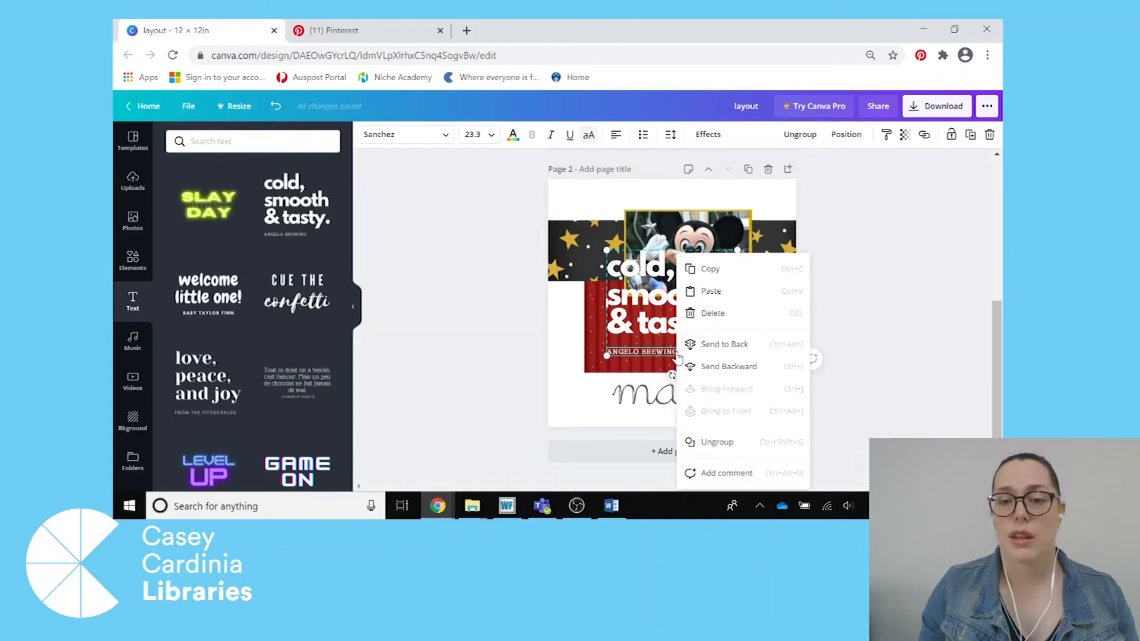
pyautogui.click(707, 314)
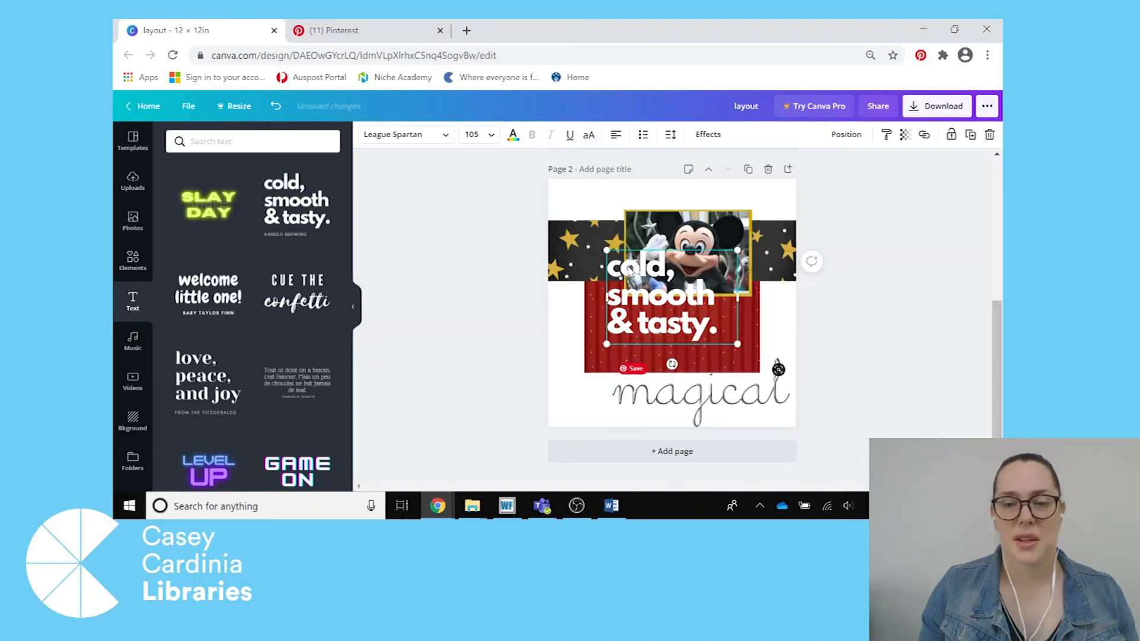
# Step: Replace the "cold, smooth & tasty." text with the title "Mickey Mouse"
pyautogui.moveTo(719, 326); pyautogui.dragTo(710, 326)
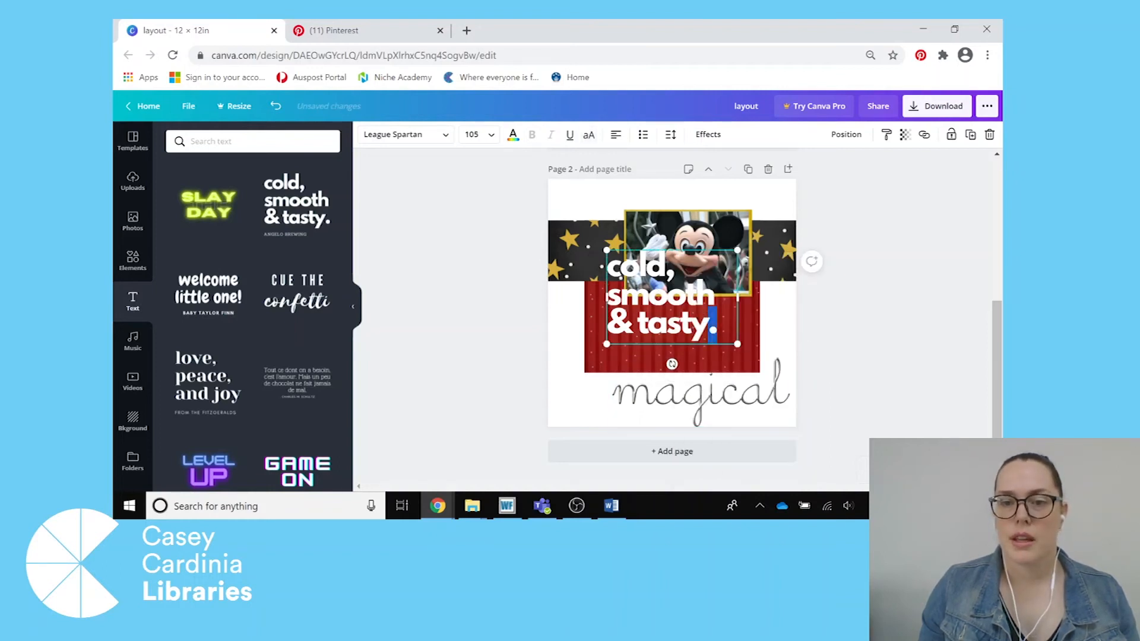
pyautogui.hotkey('ctrl', 'a')
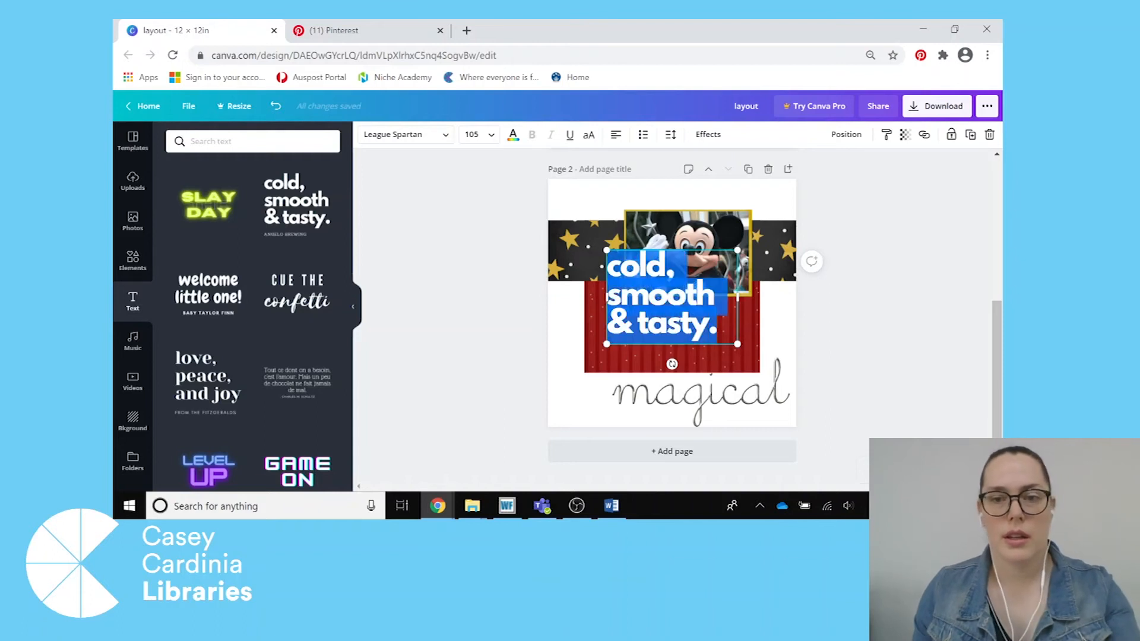
pyautogui.write('Mich')
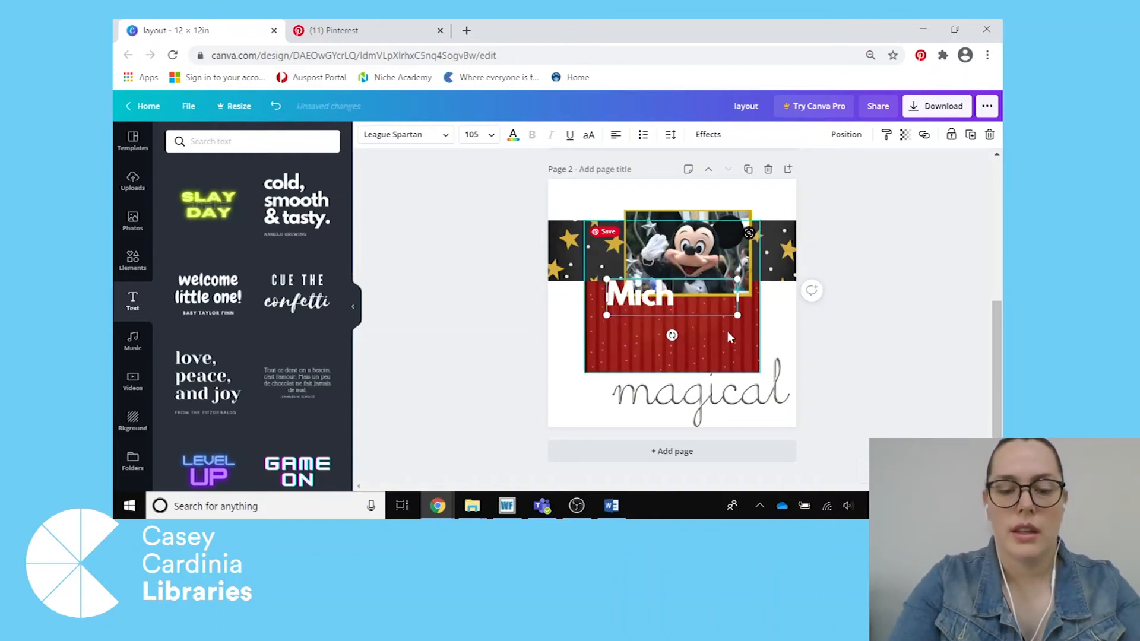
pyautogui.press('BackSpace')
pyautogui.write('key Mouse')
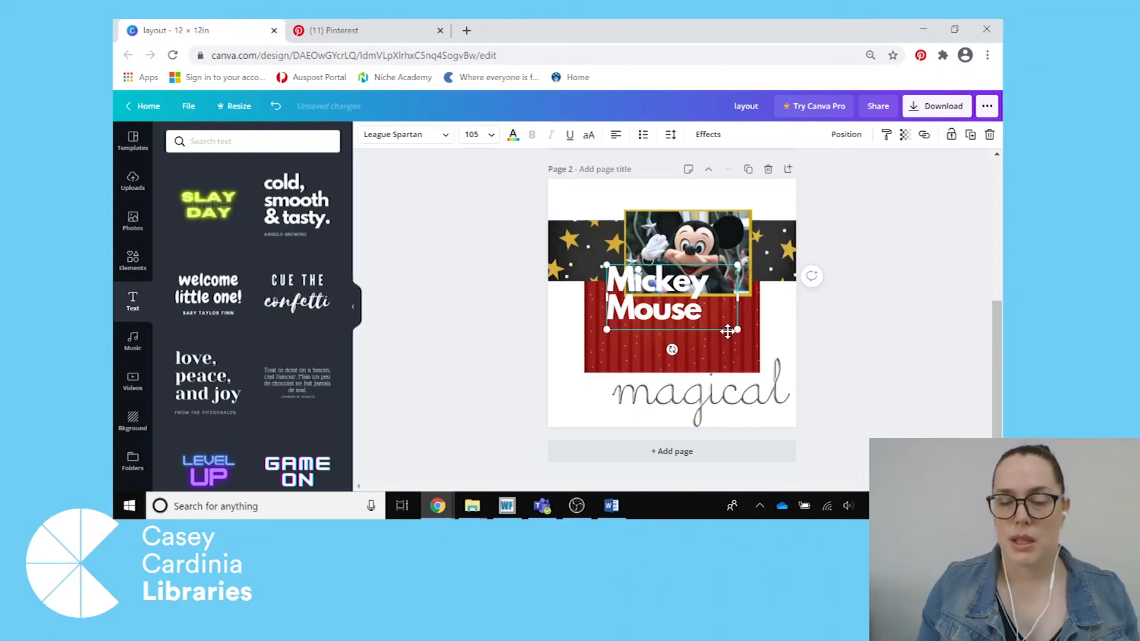
# Step: Widen the title's text box on both sides to bring "Mickey Mouse" onto one line
pyautogui.moveTo(736, 296); pyautogui.dragTo(789, 298)
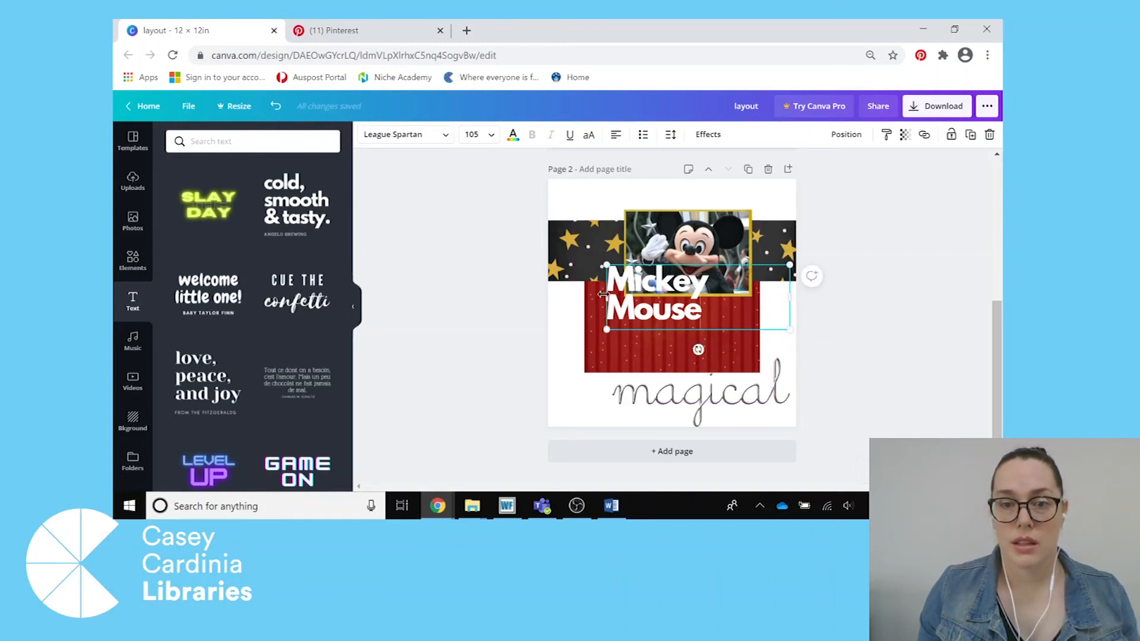
pyautogui.moveTo(606, 297); pyautogui.dragTo(597, 297)
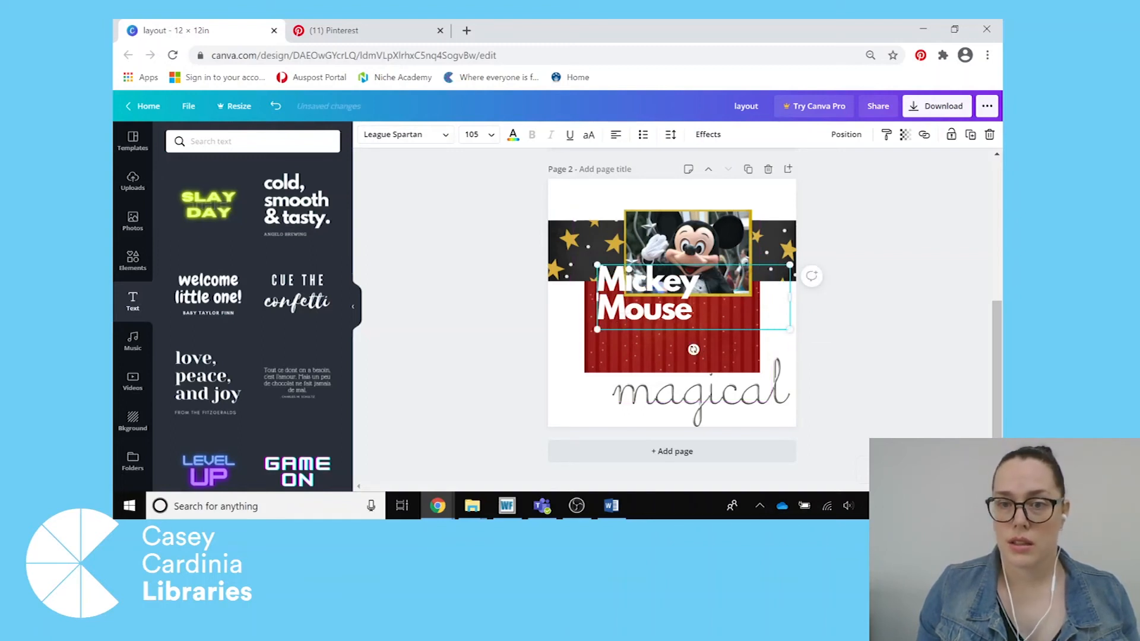
pyautogui.press('BackSpace')
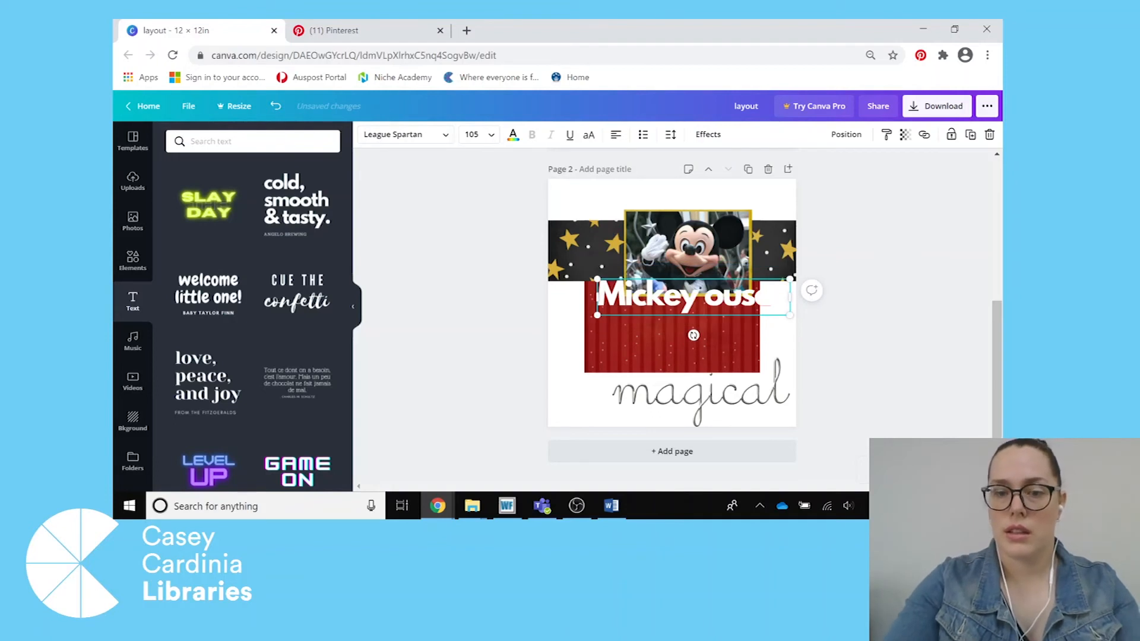
pyautogui.write('M')
# Step: Fit the title within the red paper's width at font size 85.6 and move it to the paper's lower part
pyautogui.moveTo(597, 297); pyautogui.dragTo(584, 297)
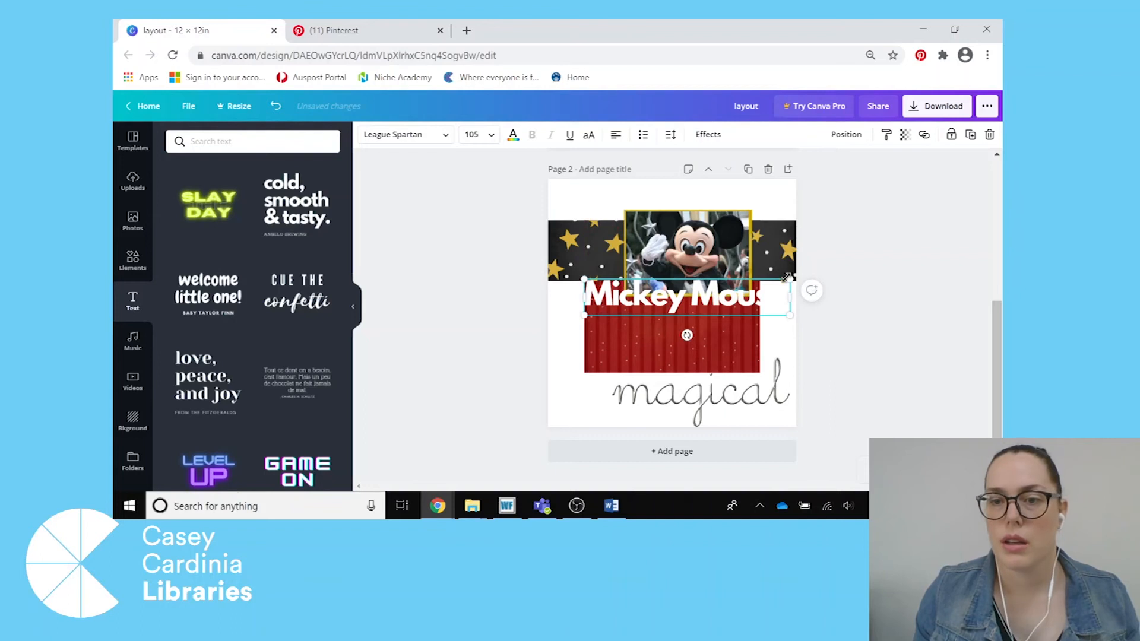
pyautogui.moveTo(788, 280); pyautogui.dragTo(752, 286)
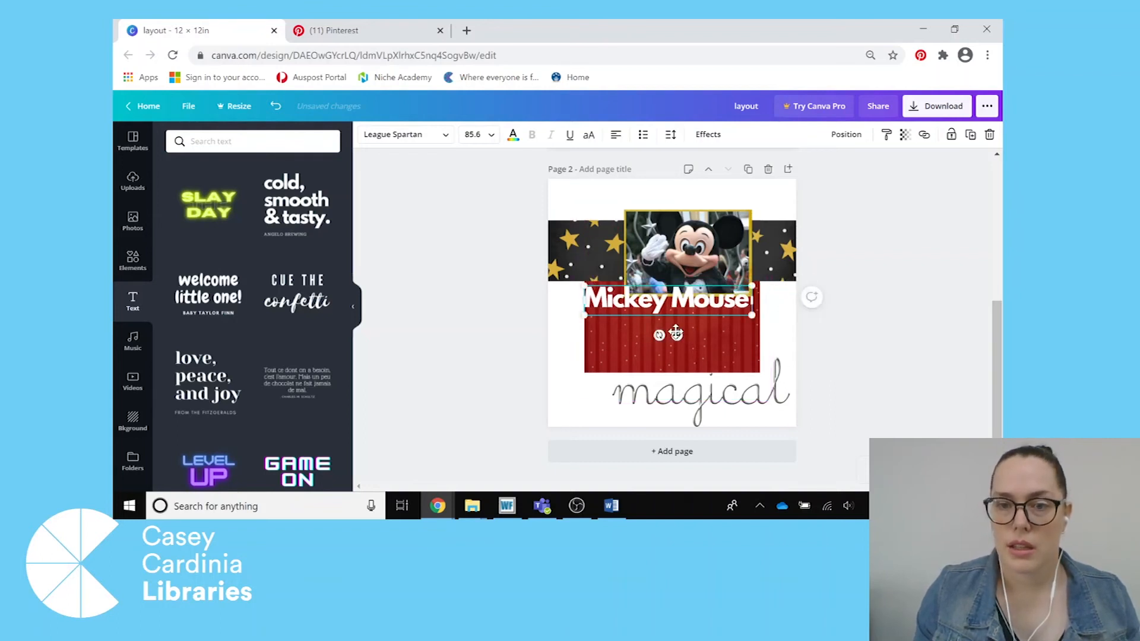
pyautogui.moveTo(676, 335); pyautogui.dragTo(674, 374)
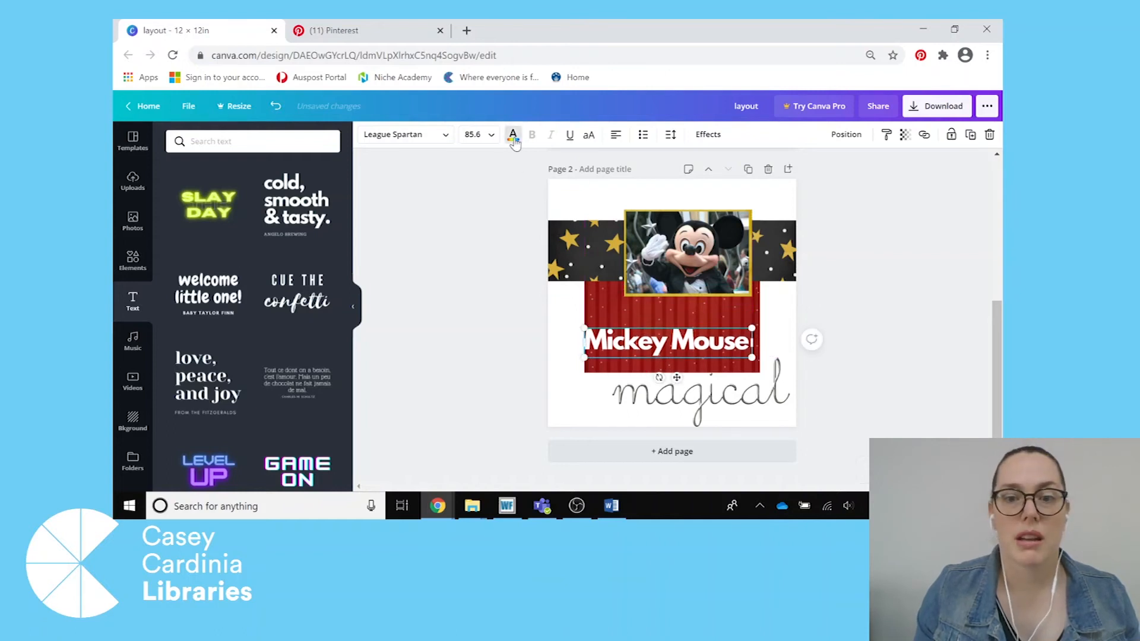
# Step: Recolour the title with the near-black photo colour from the star paper and nudge it slightly right and down
pyautogui.click(513, 134)
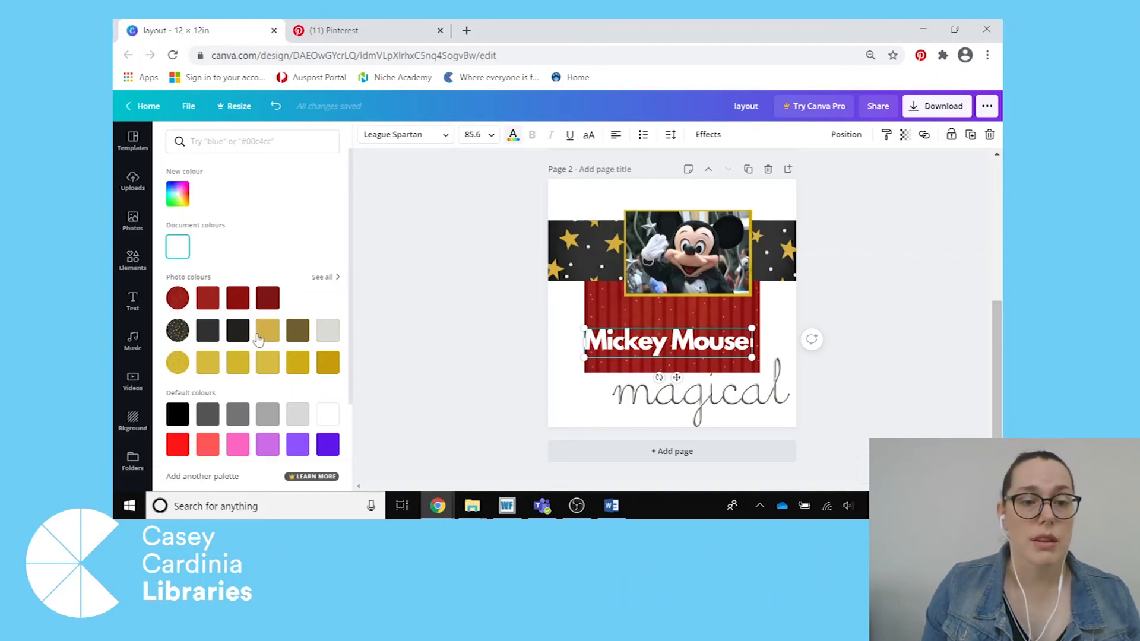
pyautogui.click(239, 339)
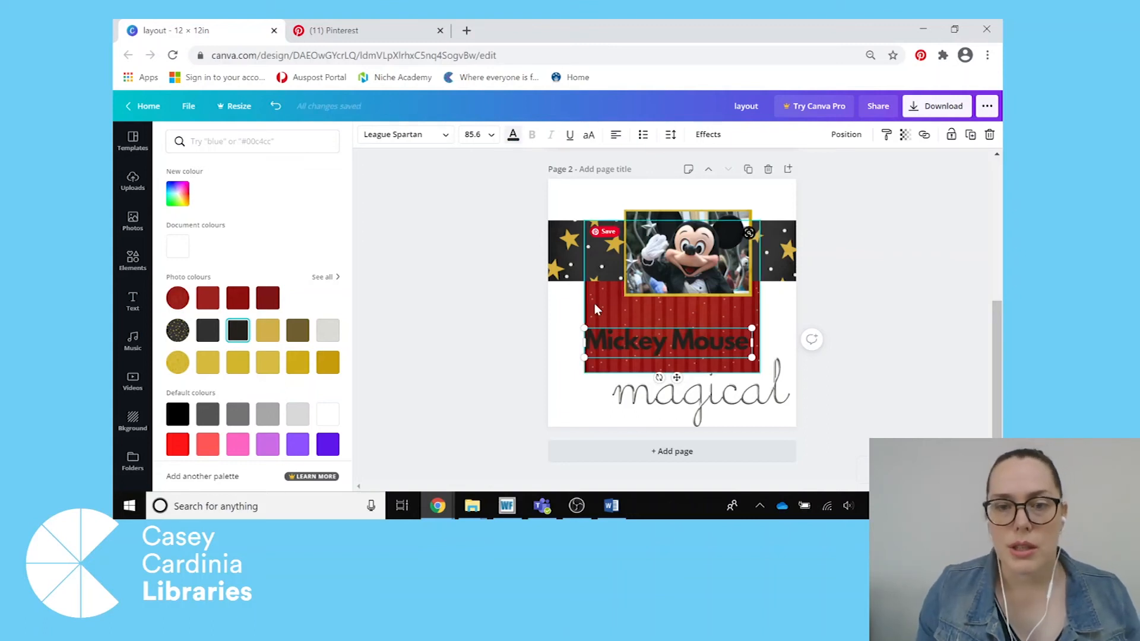
pyautogui.click(616, 326)
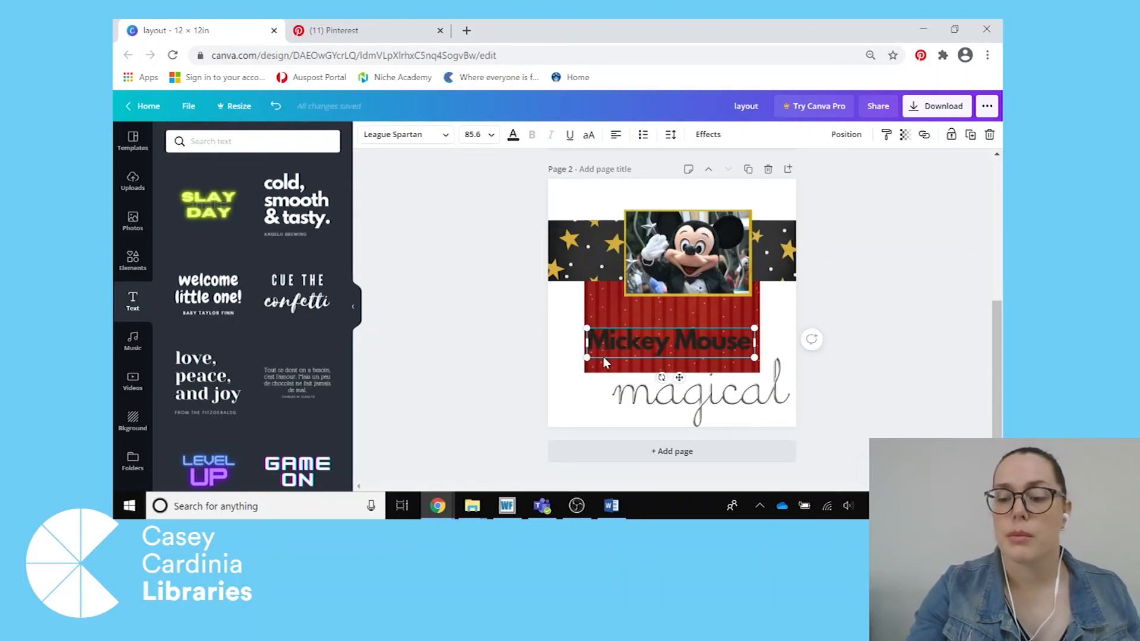
pyautogui.press('Down')
pyautogui.press('Down')
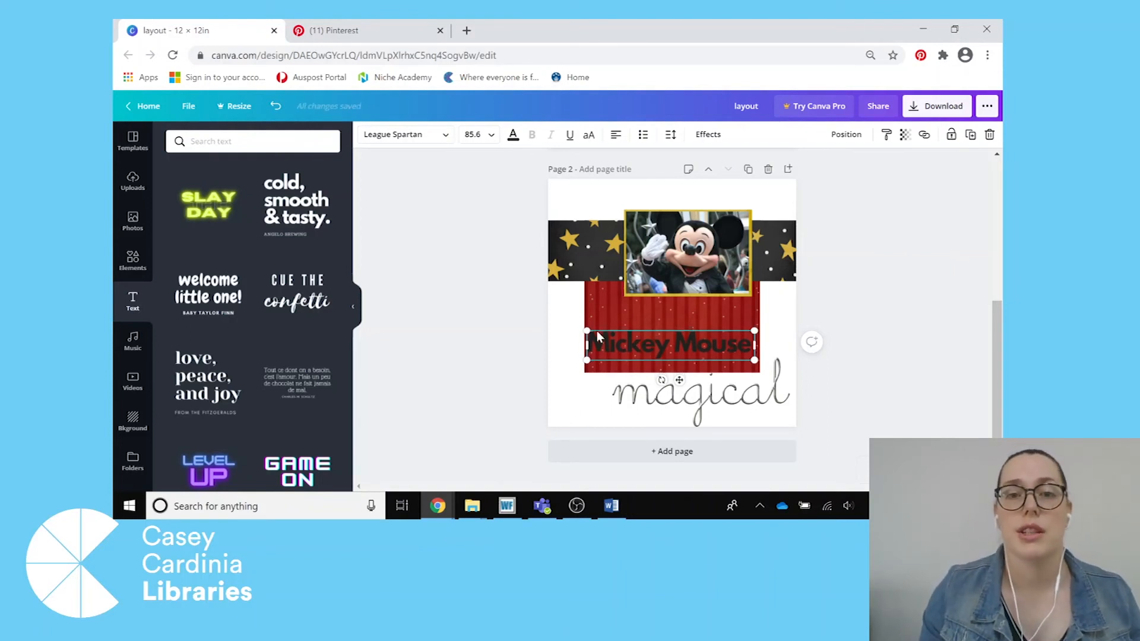
pyautogui.click(568, 308)
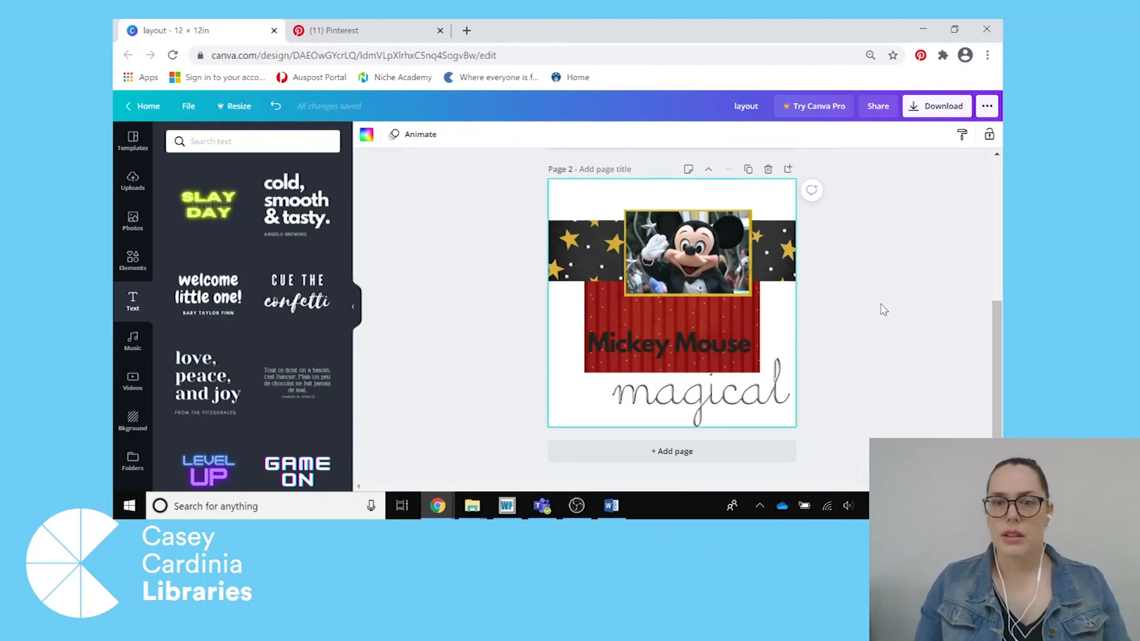
# Step: Check the embellishments on the Pinterest layout, search Canva's elements for "star" and add the free scattered gold stars graphic
pyautogui.click(355, 30)
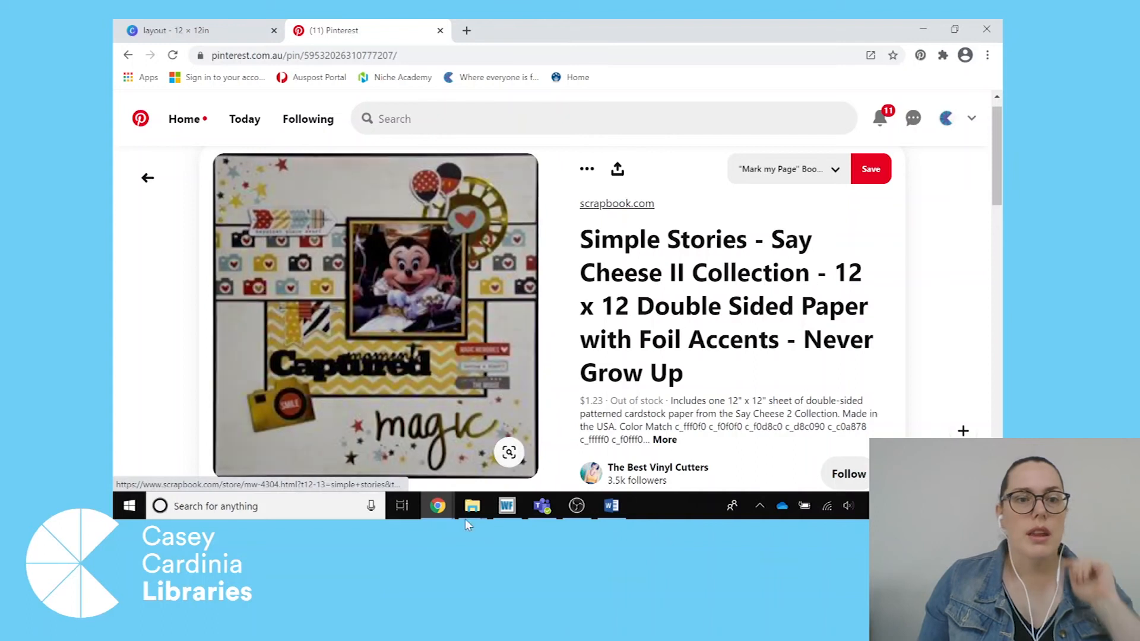
pyautogui.click(243, 35)
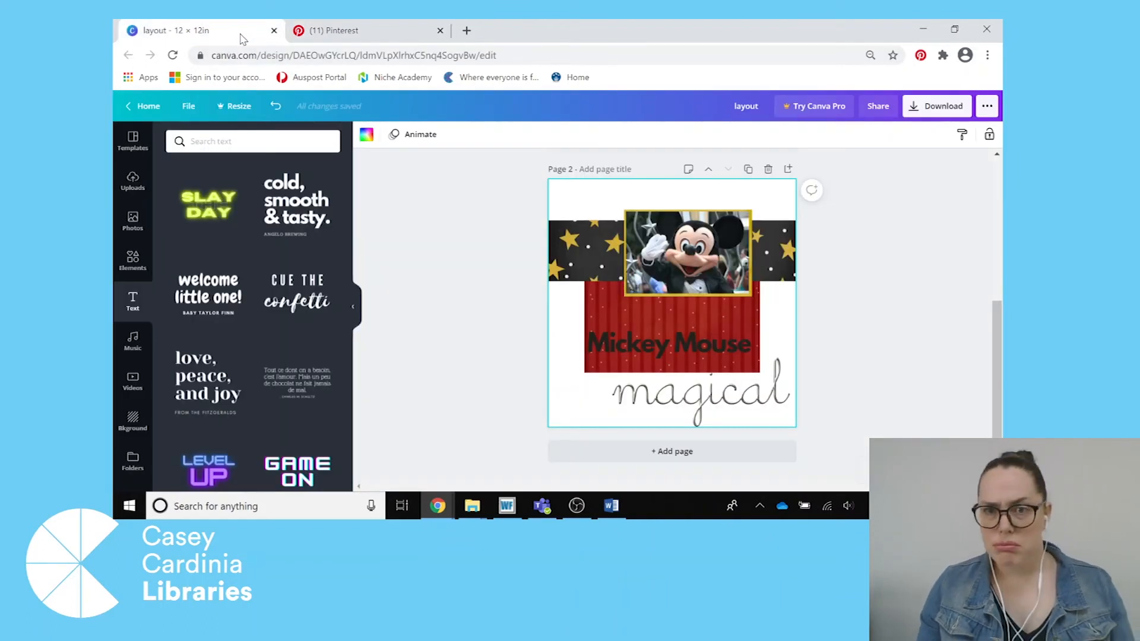
pyautogui.click(133, 266)
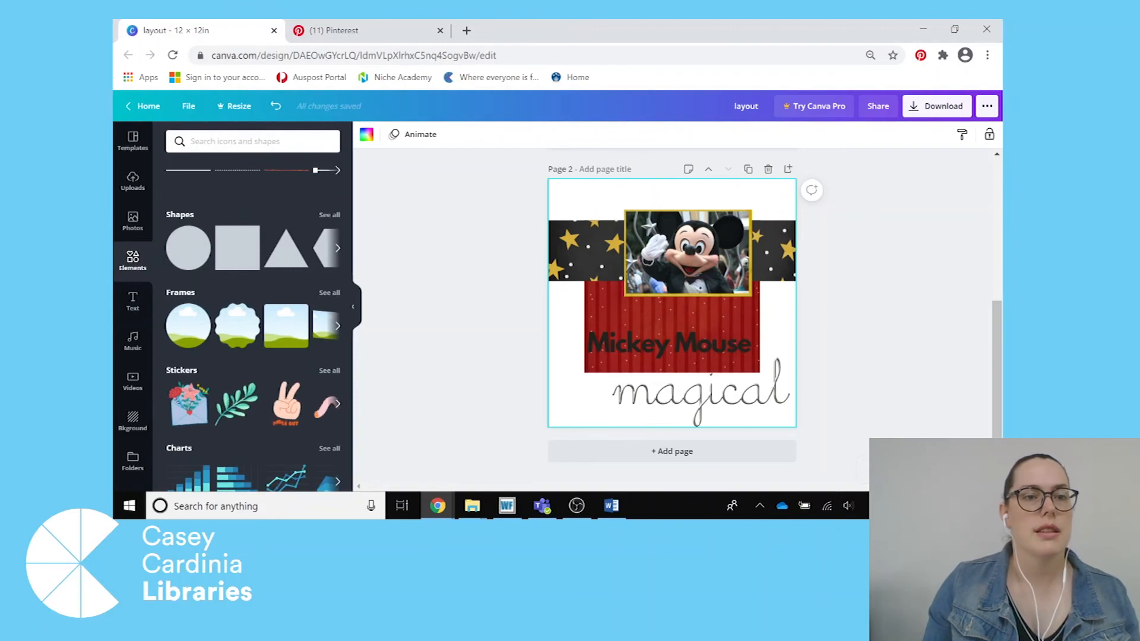
pyautogui.click(202, 142)
pyautogui.write('star')
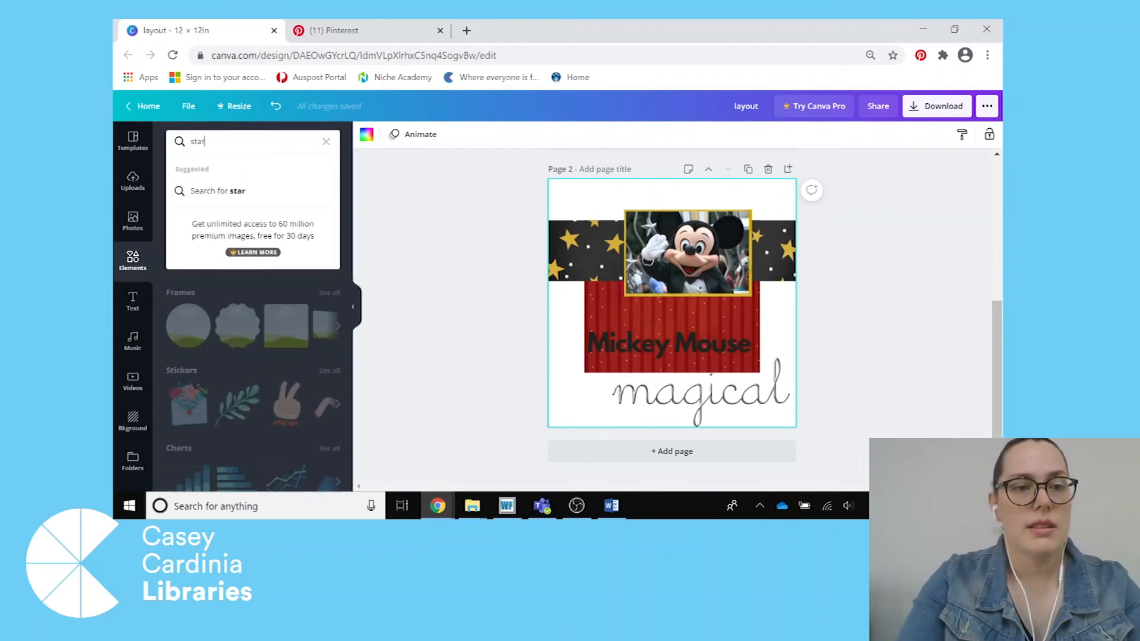
pyautogui.press('Return')
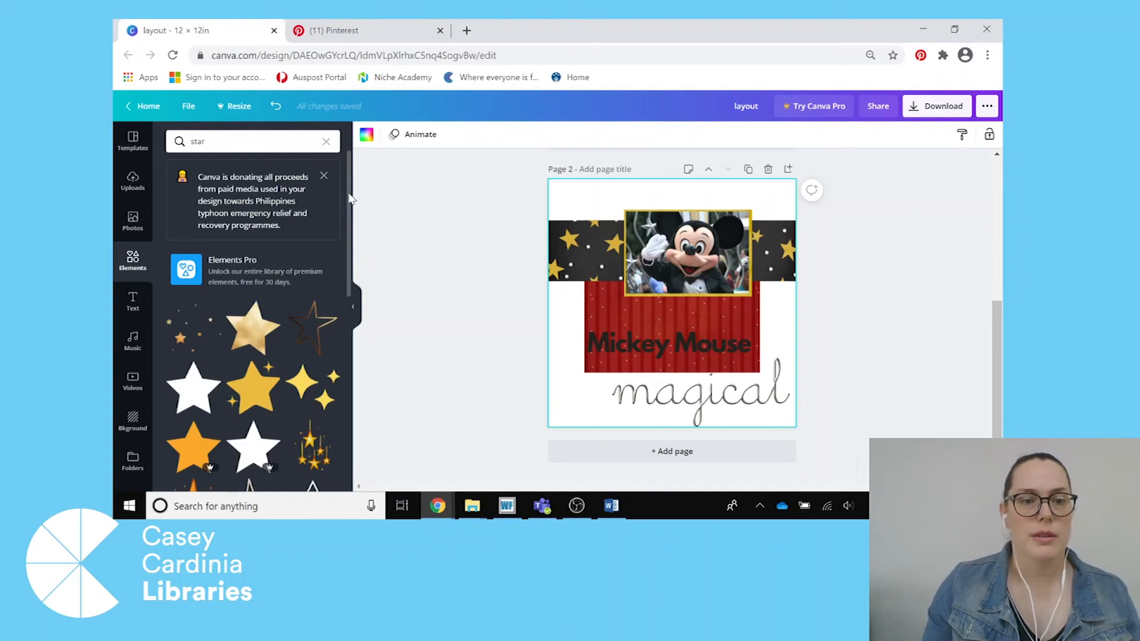
pyautogui.scroll(-2, 351, 219)
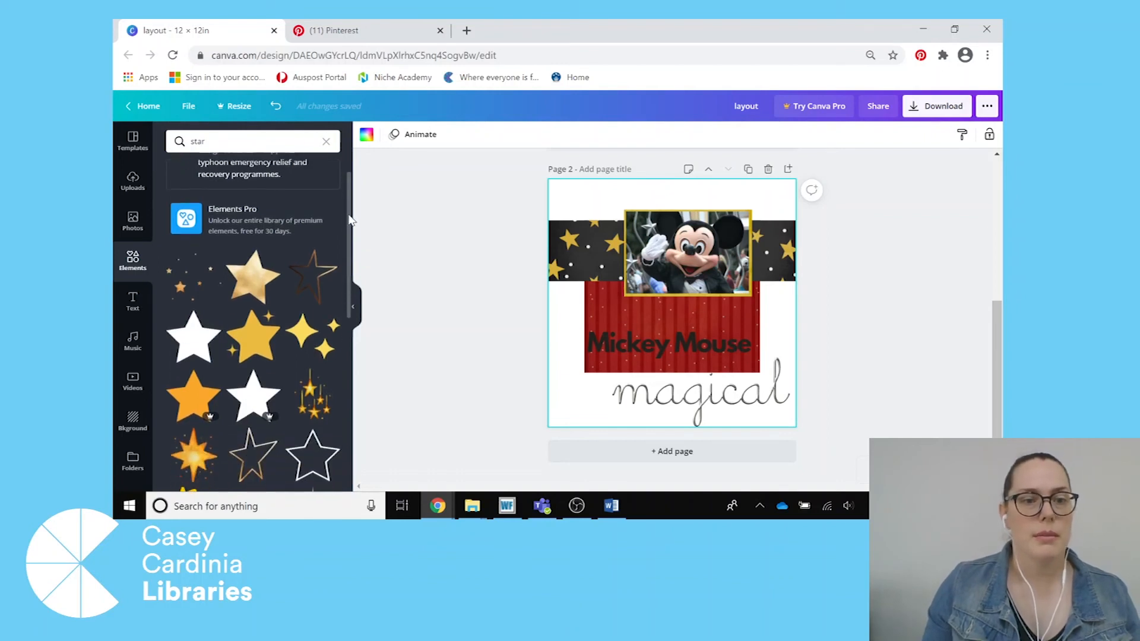
pyautogui.click(190, 285)
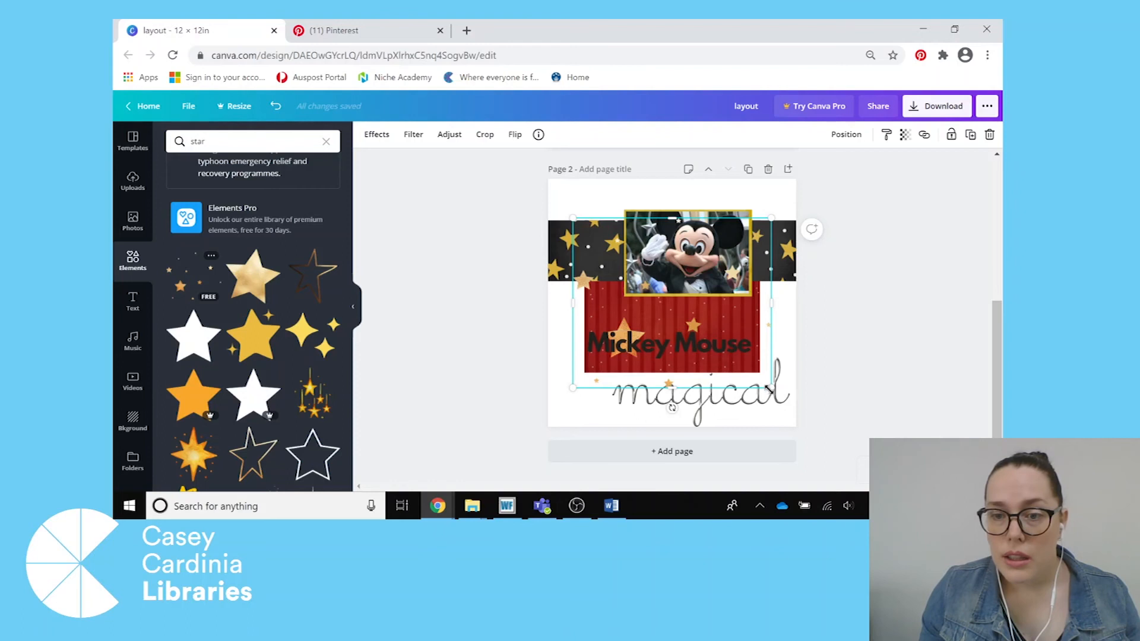
# Step: Shrink the scattered stars into page 2's upper left corner and send them to the back, behind the black strip
pyautogui.moveTo(770, 387); pyautogui.dragTo(698, 325)
pyautogui.moveTo(602, 302); pyautogui.dragTo(572, 226)
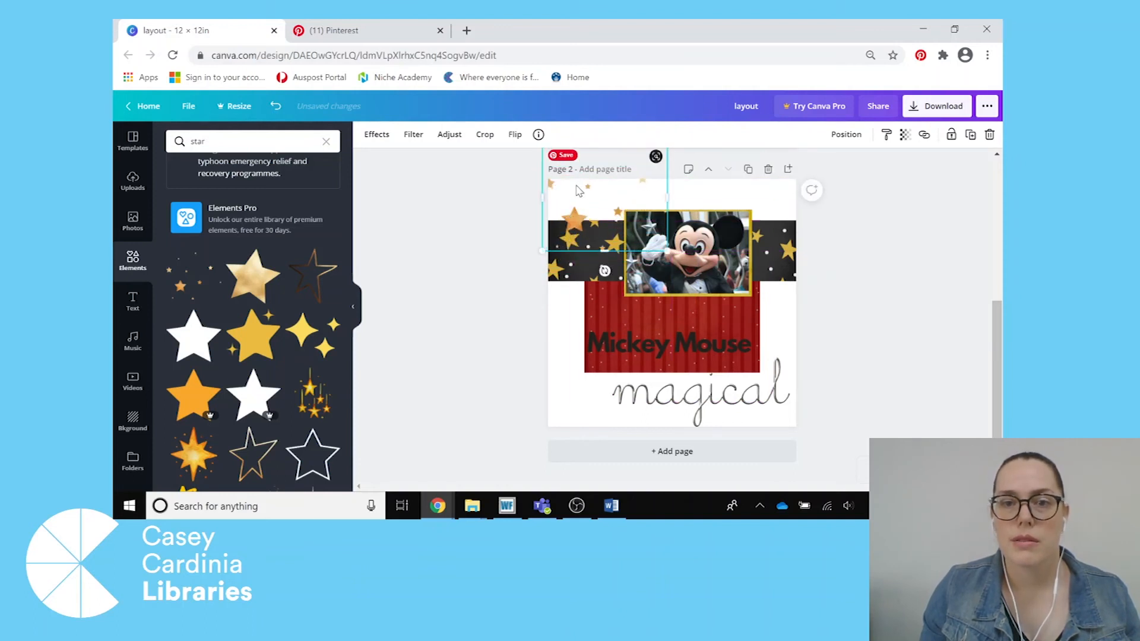
pyautogui.rightClick(580, 195)
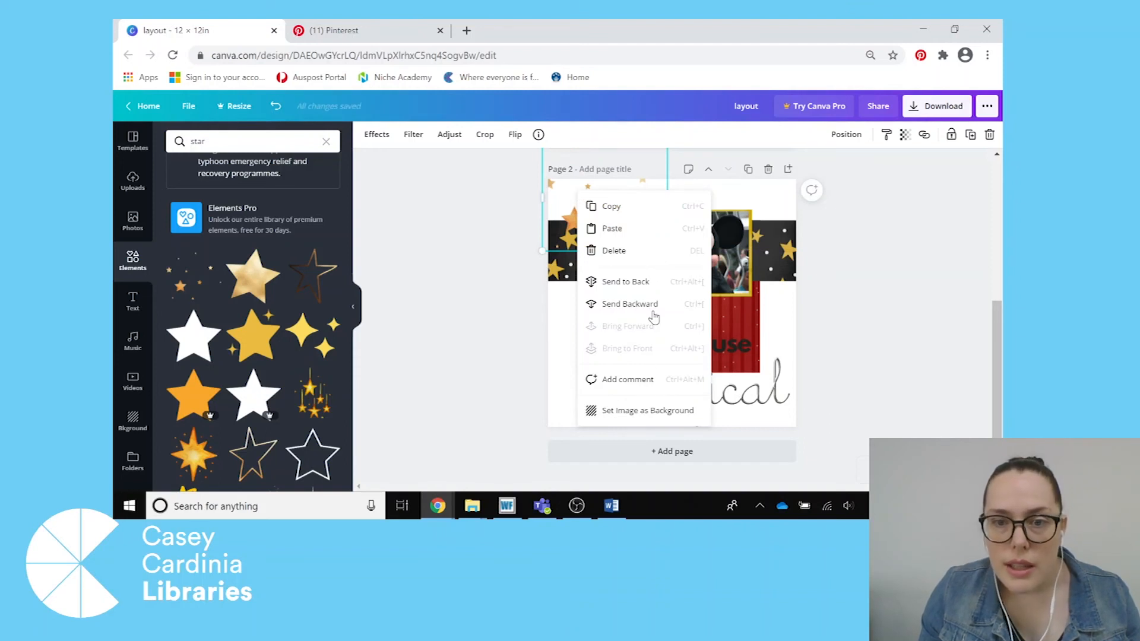
pyautogui.click(651, 283)
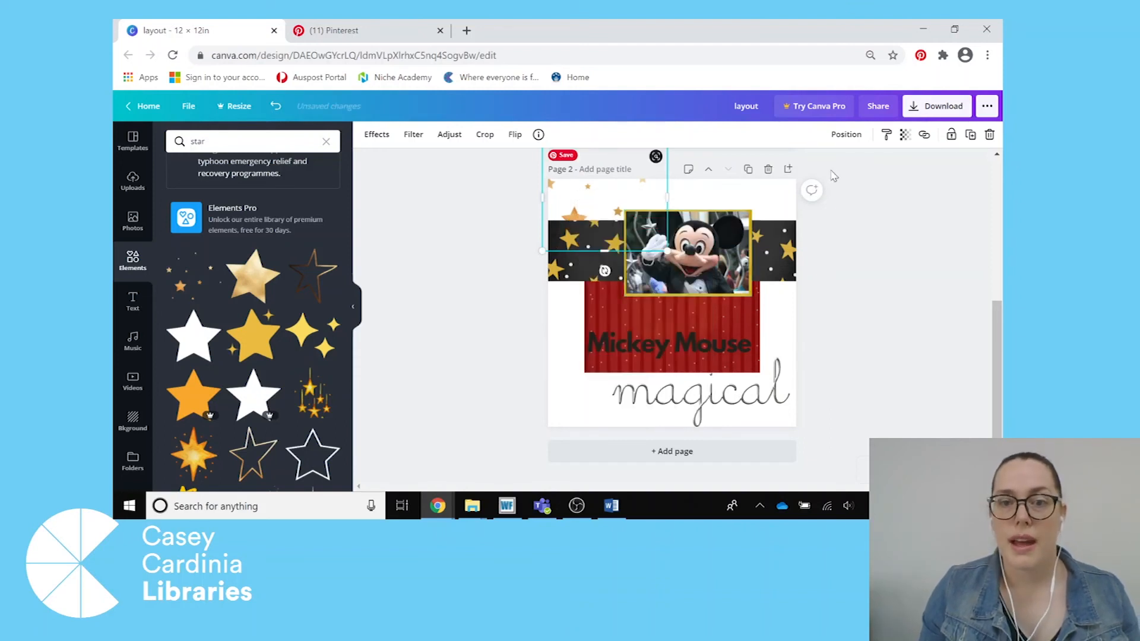
# Step: Duplicate the scattered gold stars and place the copy over the end of the "magical" word art in page 2's lower right corner
pyautogui.click(972, 138)
pyautogui.moveTo(585, 231); pyautogui.dragTo(722, 407)
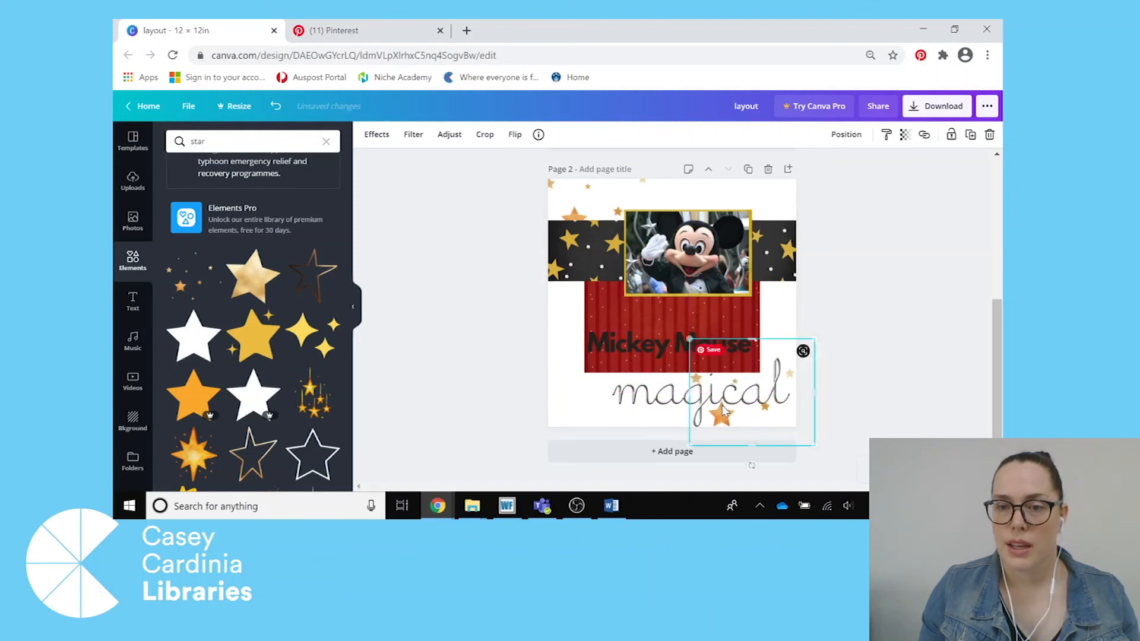
pyautogui.click(854, 324)
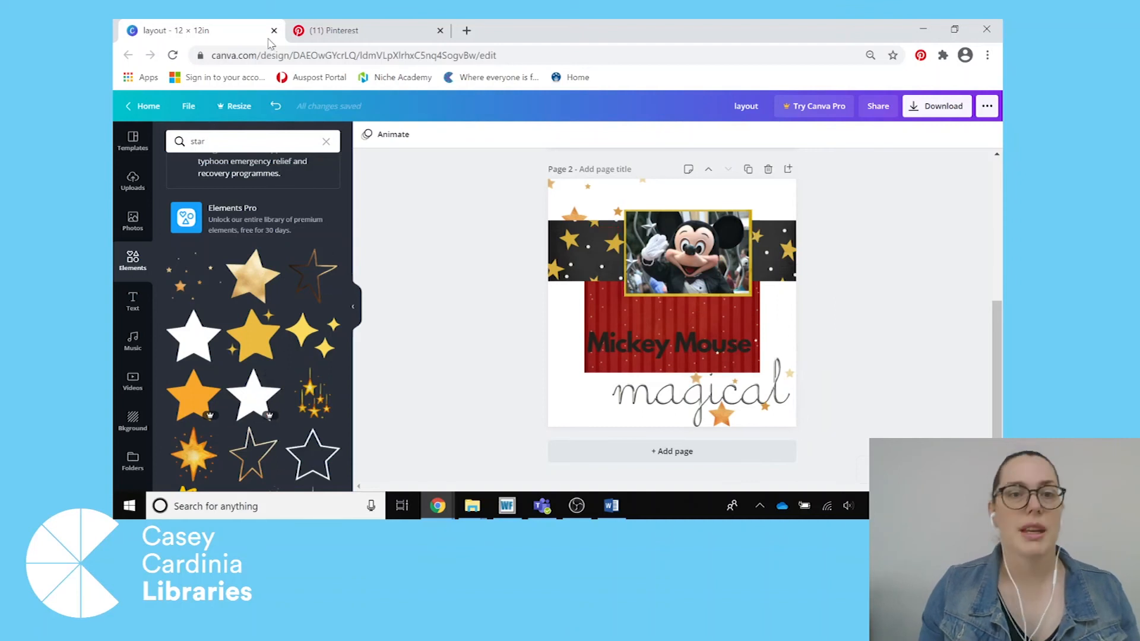
# Step: Check the balloons on the Pinterest layout, add the blue Mickey balloon from Canva's uploads and shrink it at the photo's upper right corner
pyautogui.click(358, 36)
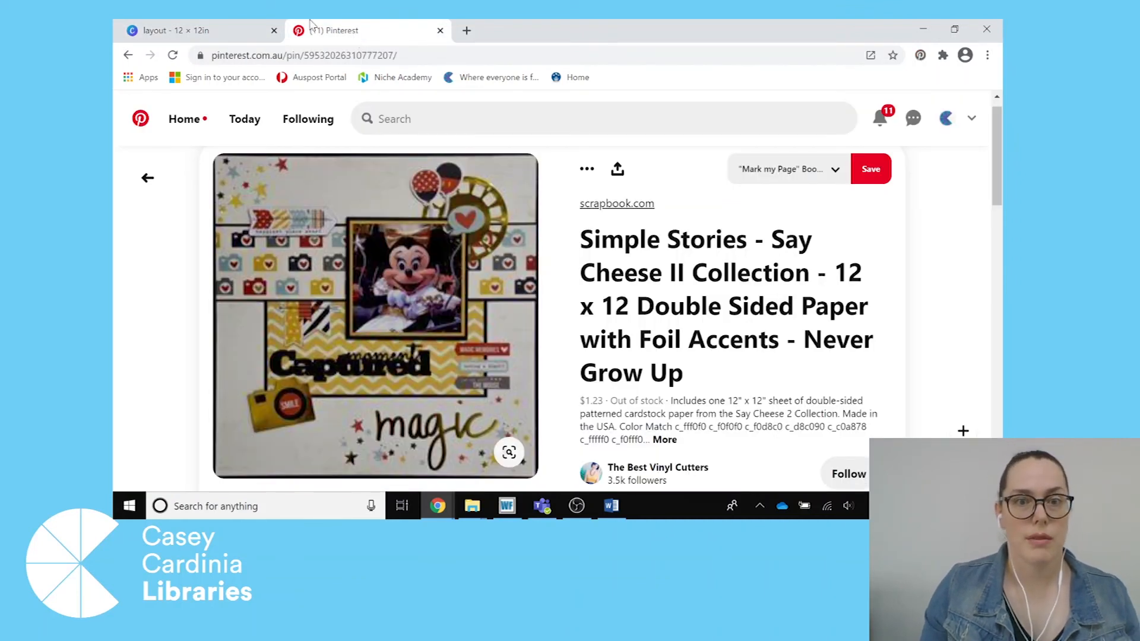
pyautogui.click(244, 30)
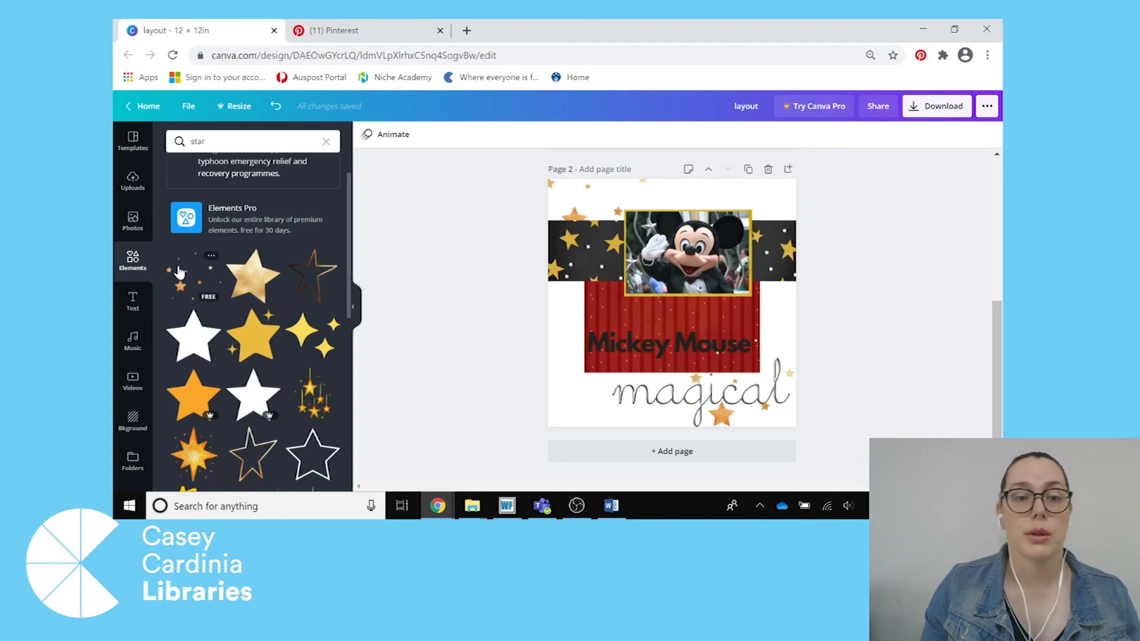
pyautogui.click(127, 186)
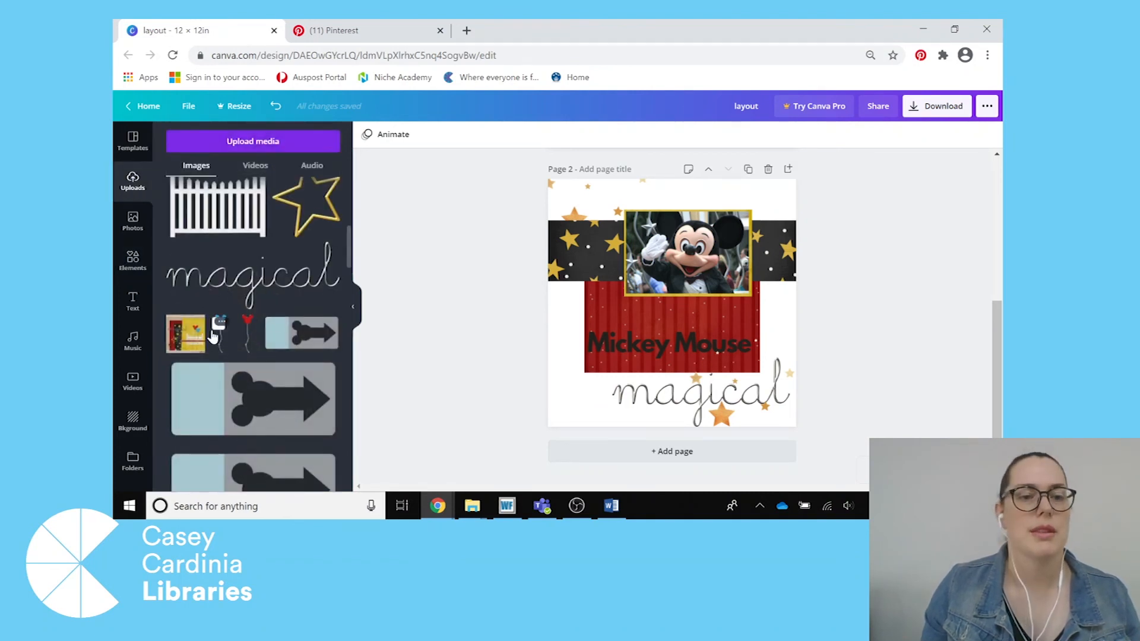
pyautogui.click(220, 349)
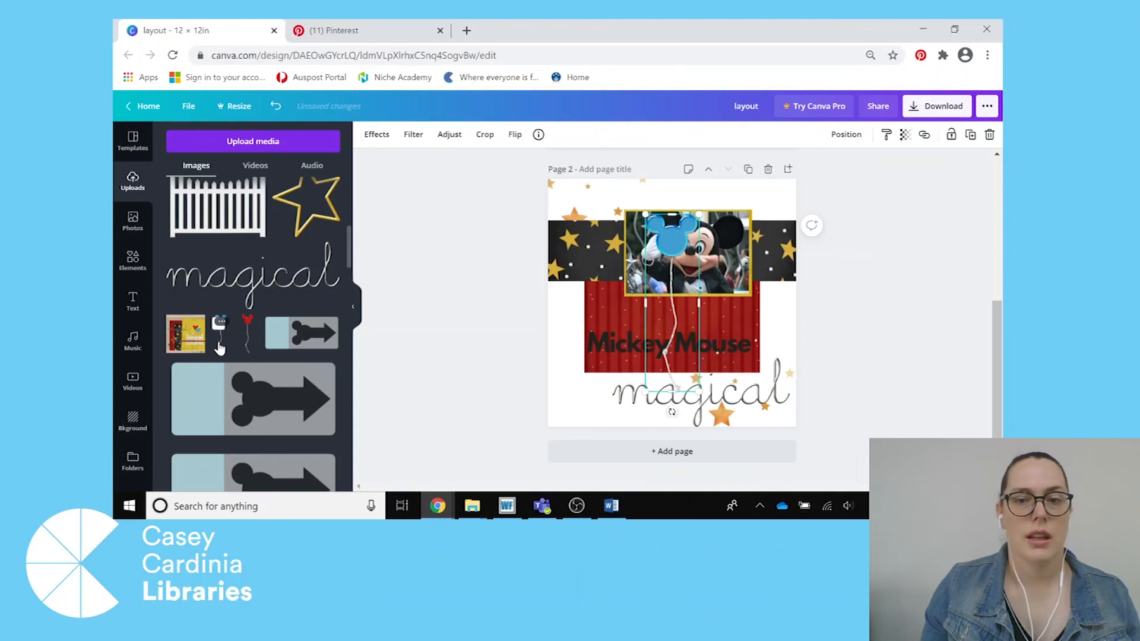
pyautogui.moveTo(688, 240); pyautogui.dragTo(745, 208)
pyautogui.moveTo(701, 361); pyautogui.dragTo(754, 270)
# Step: Add the uploaded red Mickey balloon, shrink it and place it just below and right of the blue balloon, overlapping the photo's edge
pyautogui.click(248, 335)
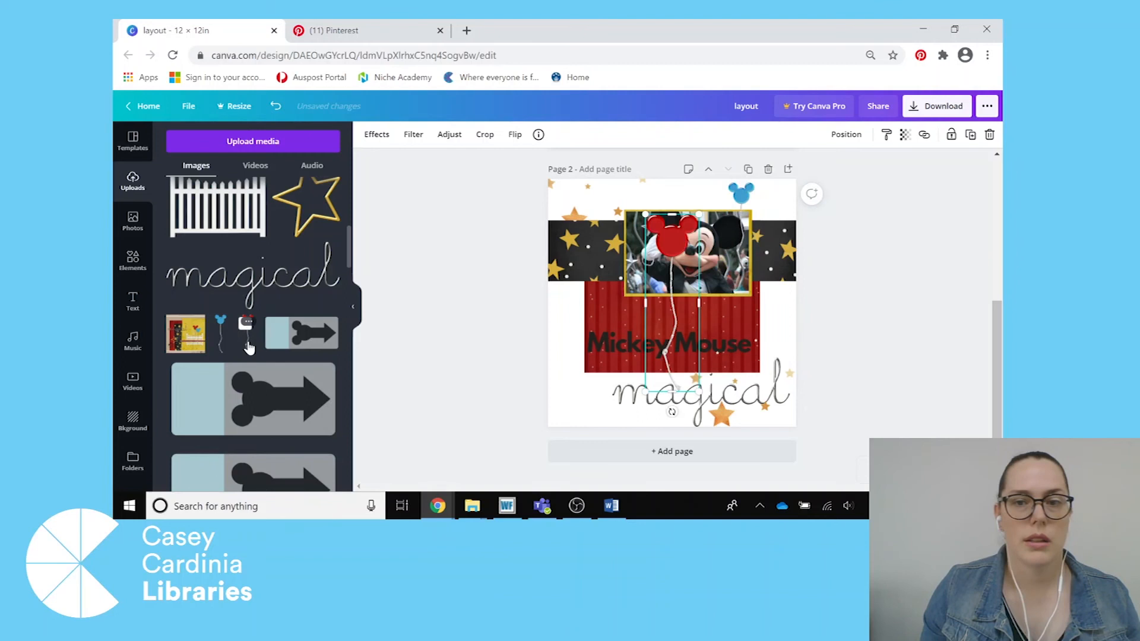
pyautogui.moveTo(672, 252); pyautogui.dragTo(764, 228)
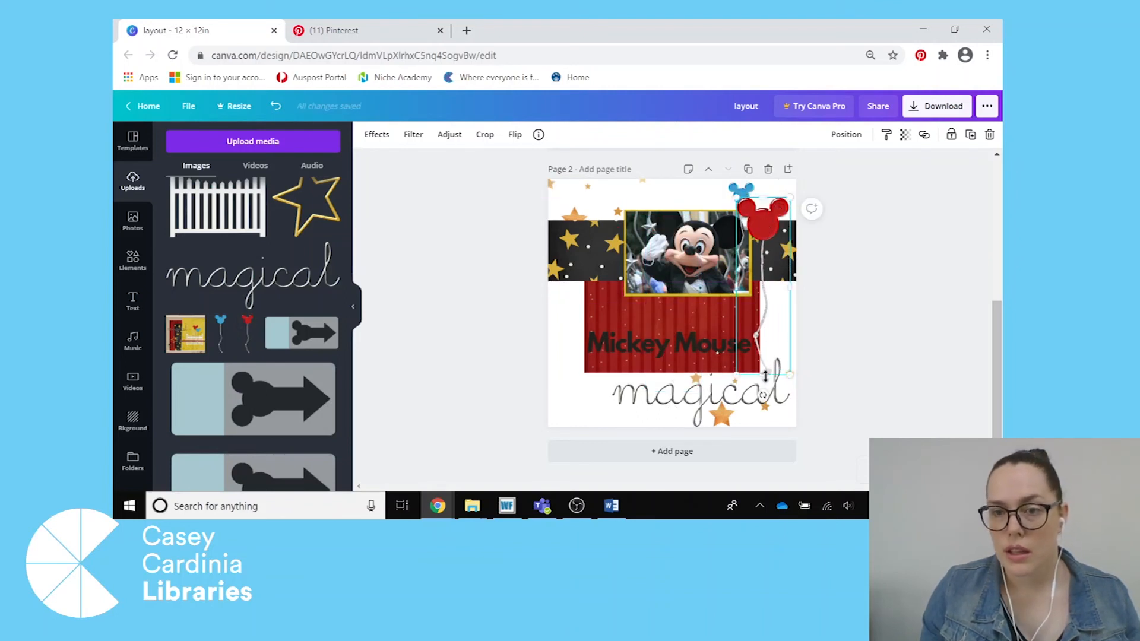
pyautogui.moveTo(763, 373); pyautogui.dragTo(771, 303)
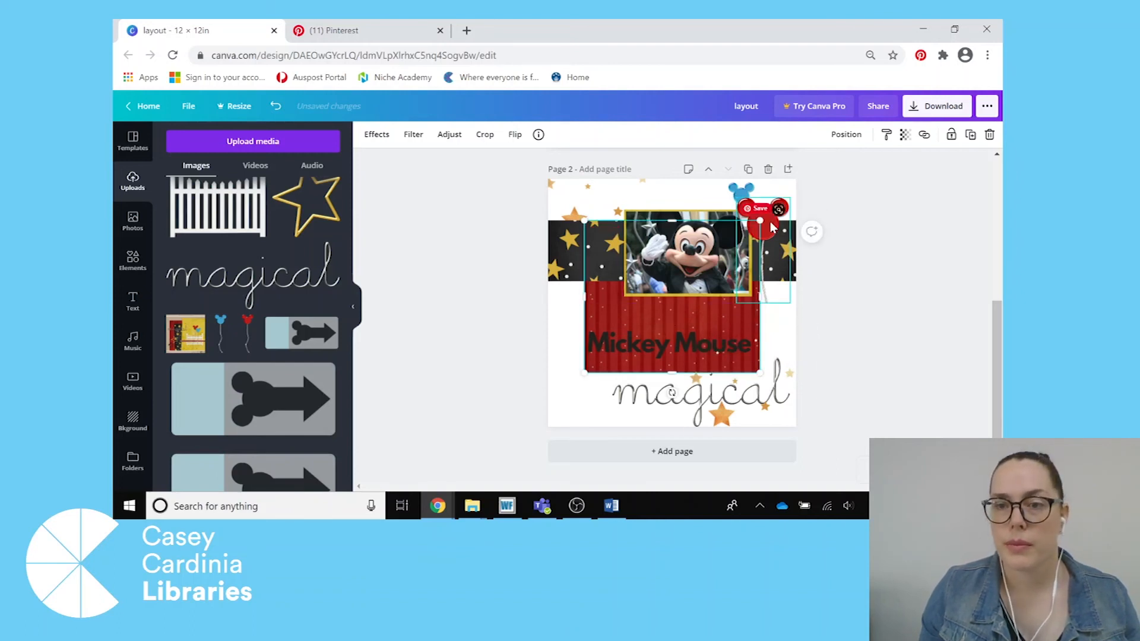
pyautogui.moveTo(770, 222)
pyautogui.mouseDown()
pyautogui.moveTo(784, 213)
pyautogui.moveTo(764, 229)
pyautogui.mouseUp()
pyautogui.moveTo(742, 291); pyautogui.dragTo(750, 282)
pyautogui.moveTo(772, 232); pyautogui.dragTo(765, 230)
# Step: Check the remaining embellishments on the Pinterest layout and add the gold outline star from Canva's uploads to page 2
pyautogui.click(372, 28)
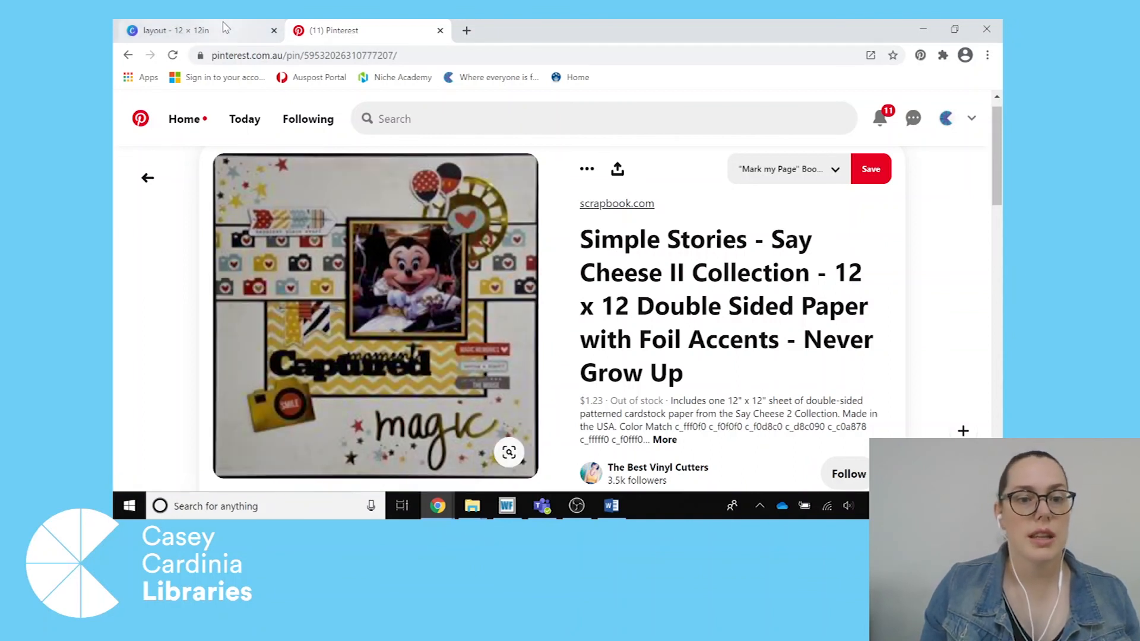
pyautogui.click(225, 28)
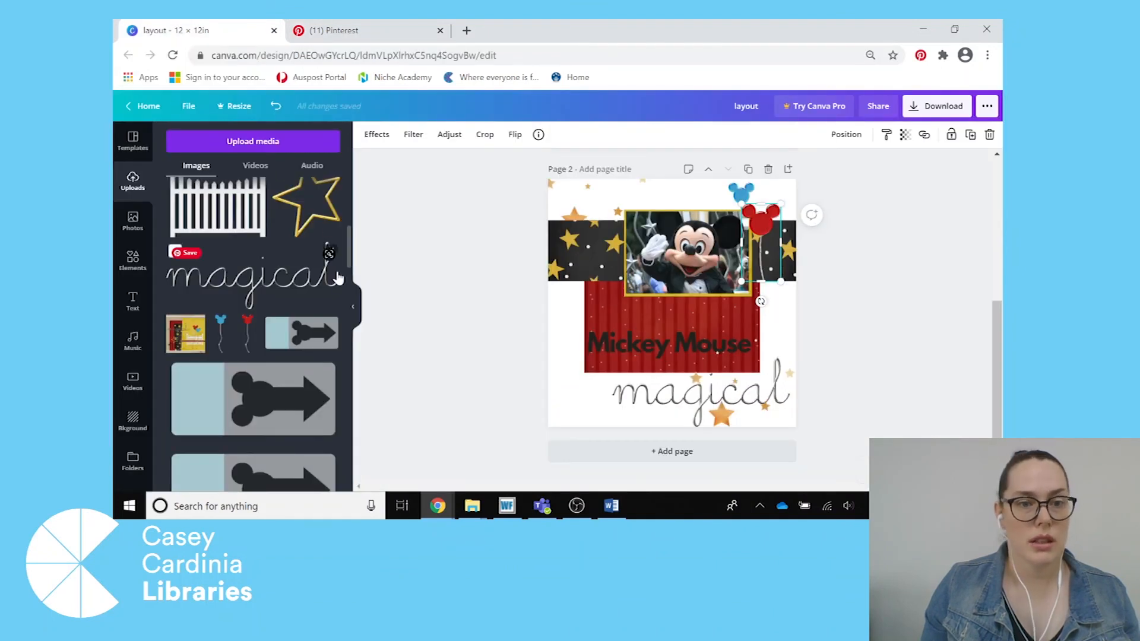
pyautogui.moveTo(351, 250); pyautogui.dragTo(350, 221)
pyautogui.click(306, 405)
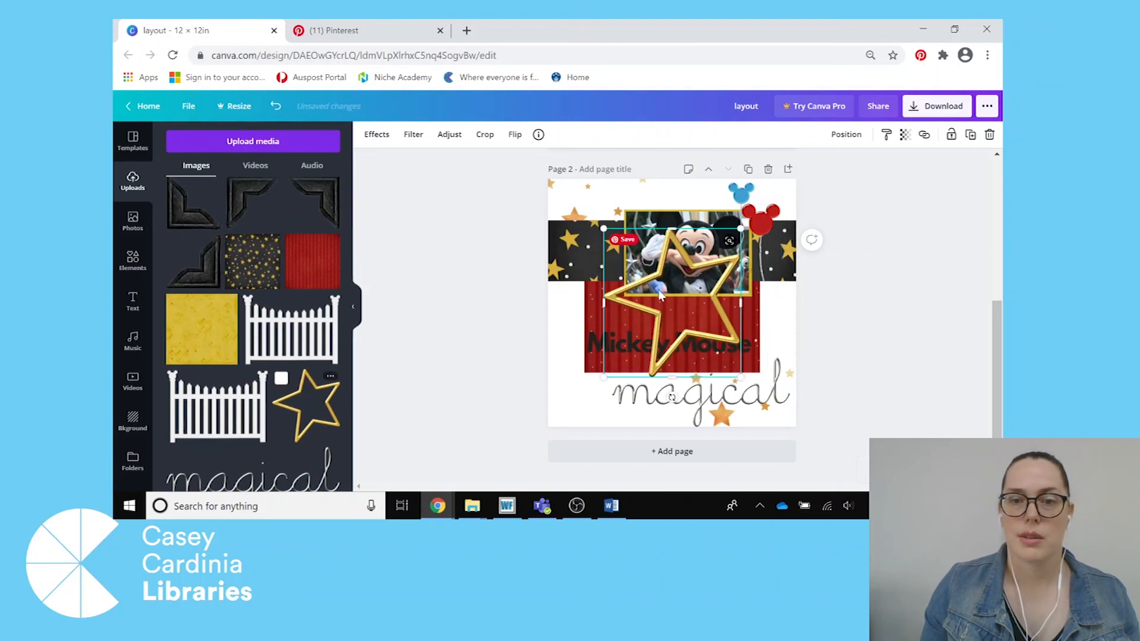
# Step: Shrink the gold outline star and move it to page 2's lower left, overlapping the red paper's lower left corner
pyautogui.moveTo(646, 308); pyautogui.dragTo(594, 353)
pyautogui.moveTo(705, 271); pyautogui.dragTo(712, 260)
pyautogui.moveTo(668, 305); pyautogui.dragTo(660, 311)
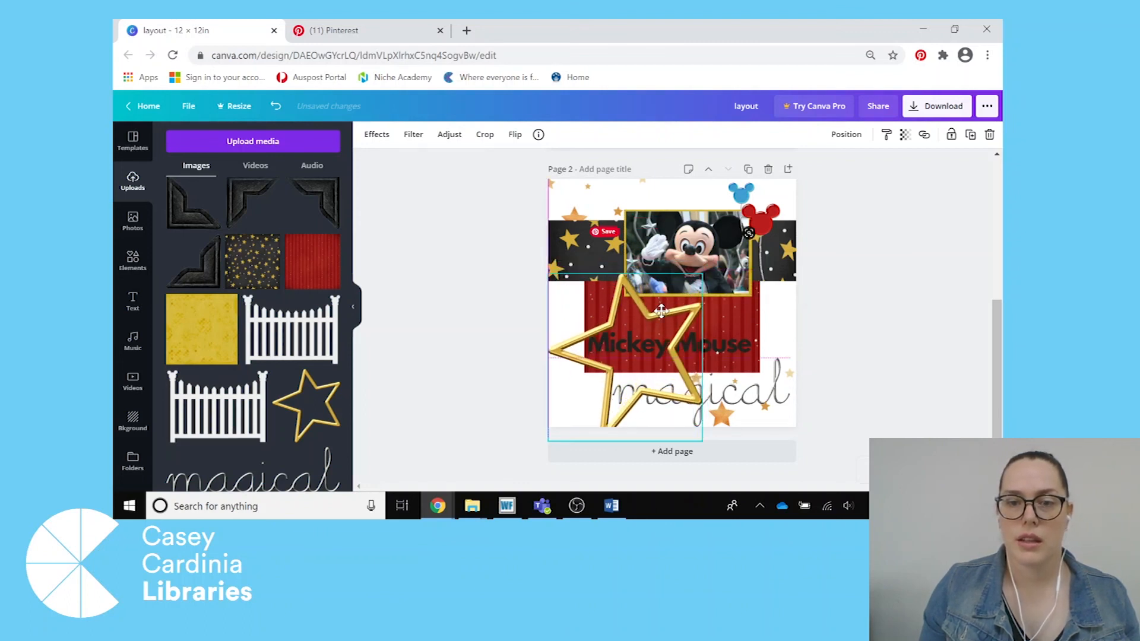
pyautogui.moveTo(660, 311); pyautogui.dragTo(633, 331)
pyautogui.moveTo(672, 293); pyautogui.dragTo(618, 366)
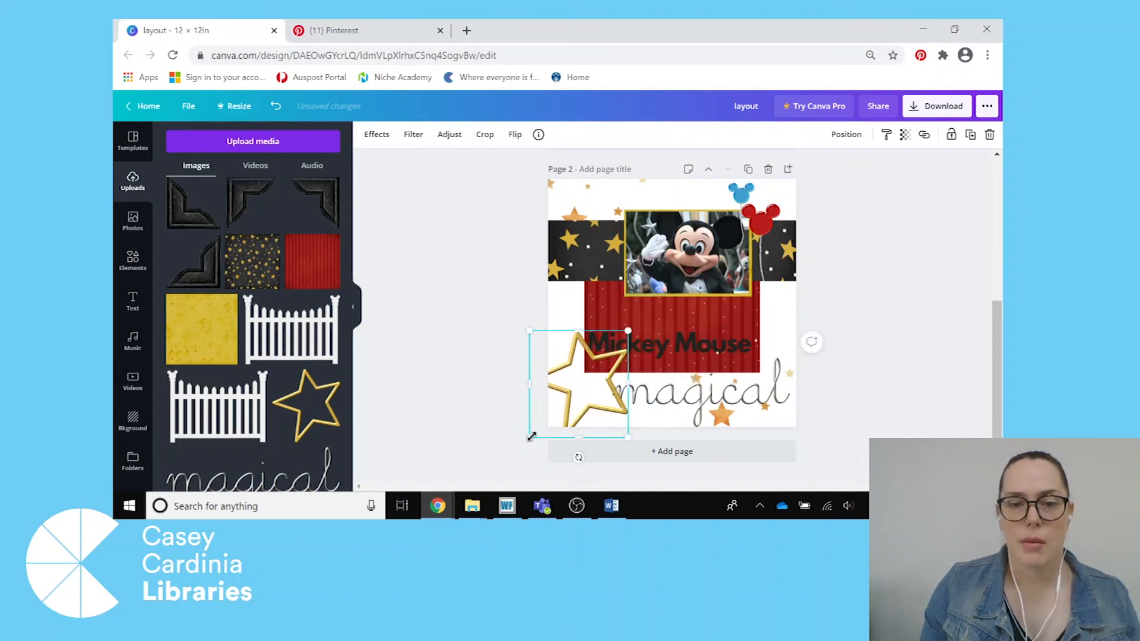
pyautogui.moveTo(546, 424); pyautogui.dragTo(550, 416)
pyautogui.moveTo(613, 378); pyautogui.dragTo(605, 364)
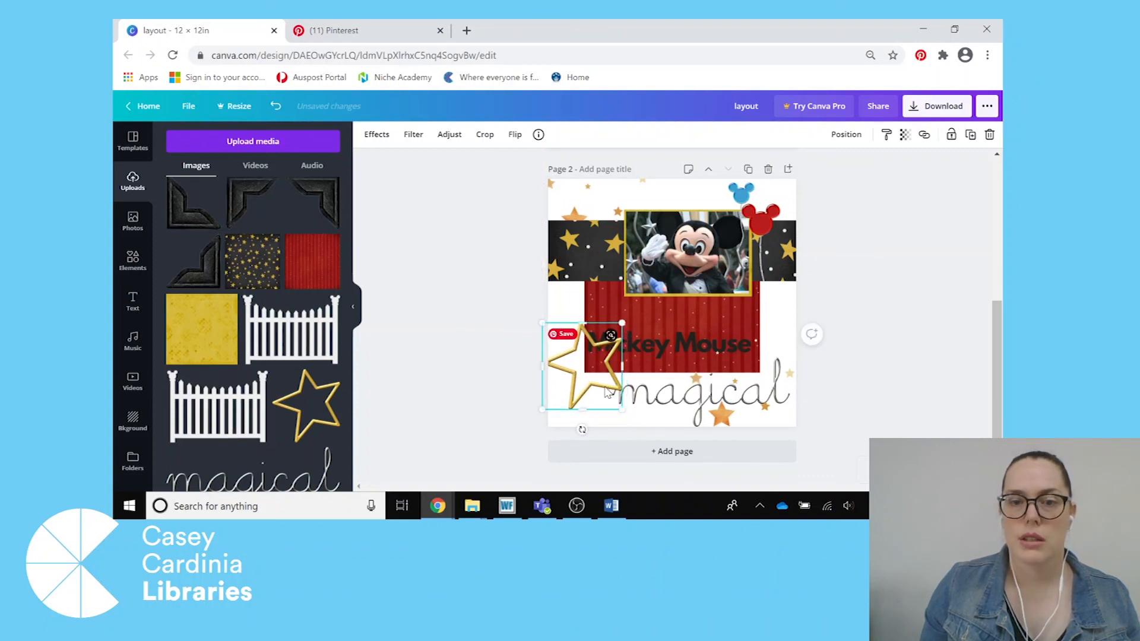
# Step: Send the gold outline star to the back, behind the red paper, and tilt it slightly counter-clockwise beside the "magical" word art
pyautogui.rightClick(598, 383)
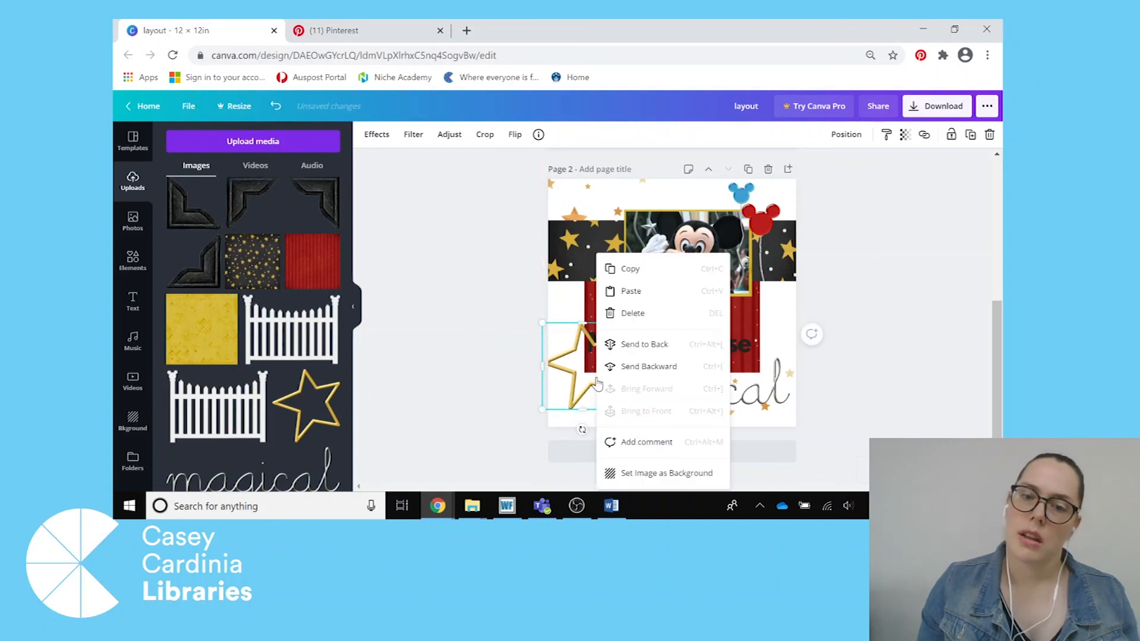
pyautogui.click(646, 351)
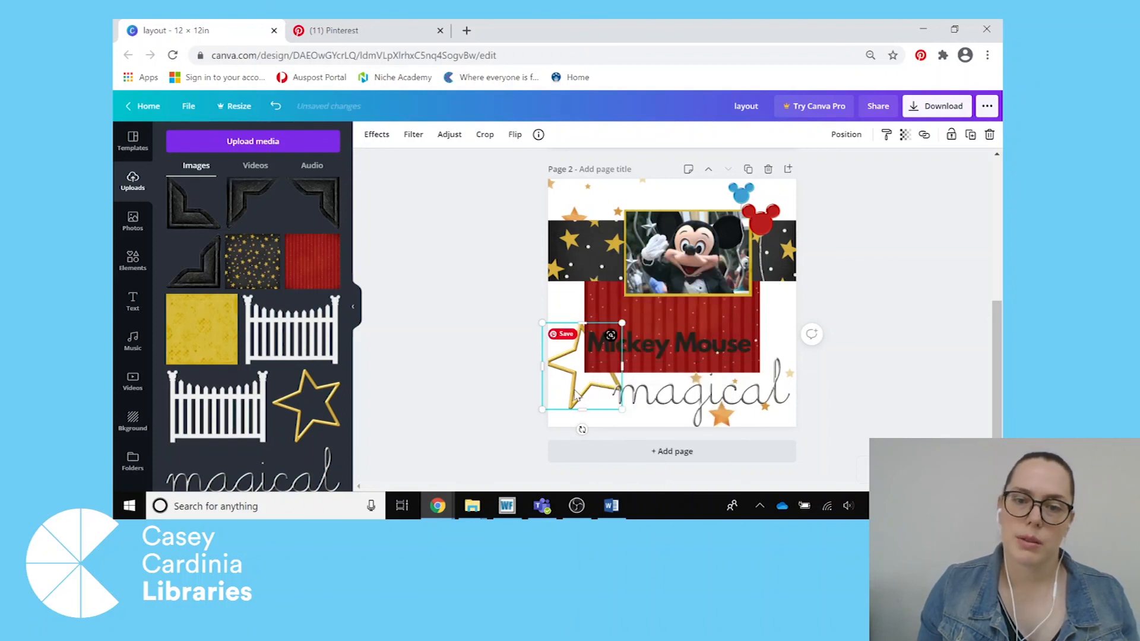
pyautogui.moveTo(581, 430); pyautogui.dragTo(567, 379)
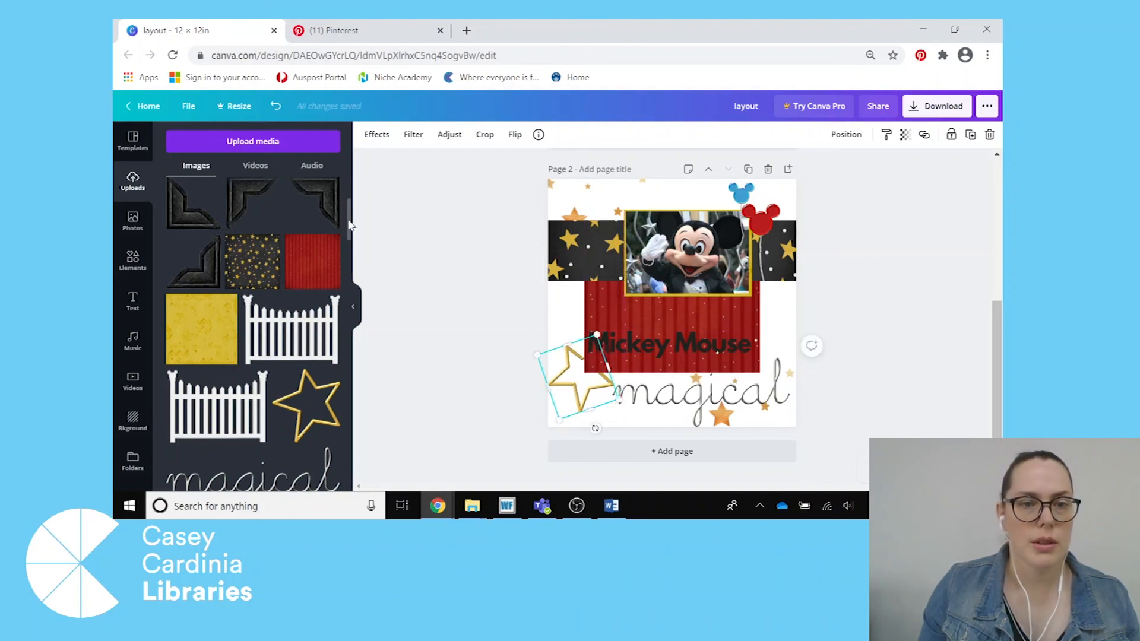
# Step: Look through the uploads, compare the layout with the Pinterest original and review both scrapbook pages in Canva
pyautogui.moveTo(349, 220); pyautogui.dragTo(346, 196)
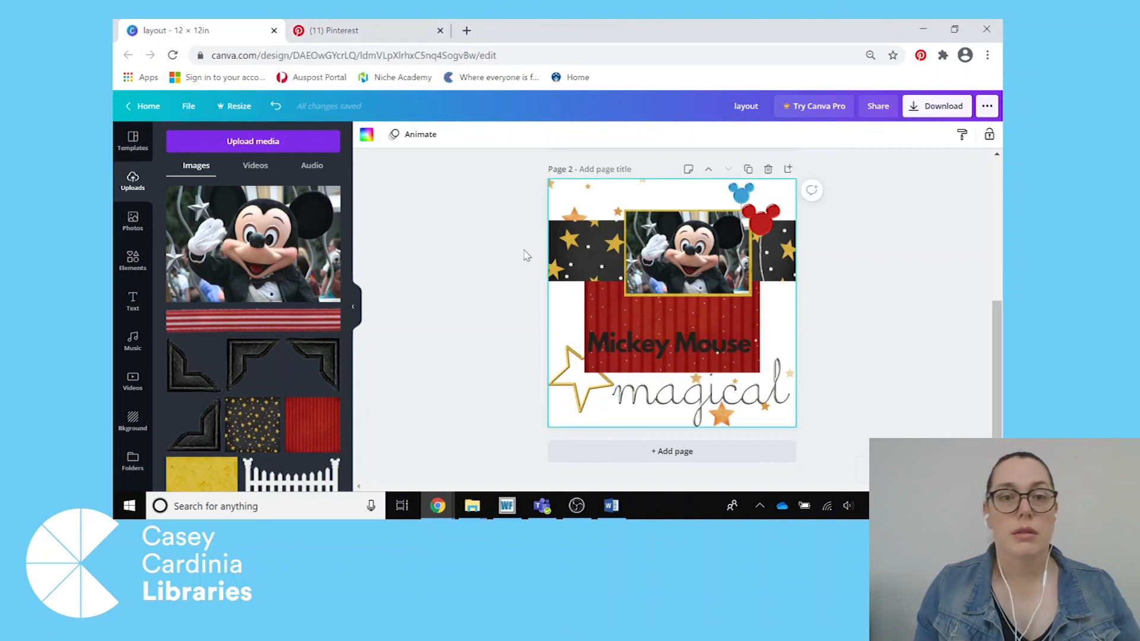
pyautogui.click(382, 31)
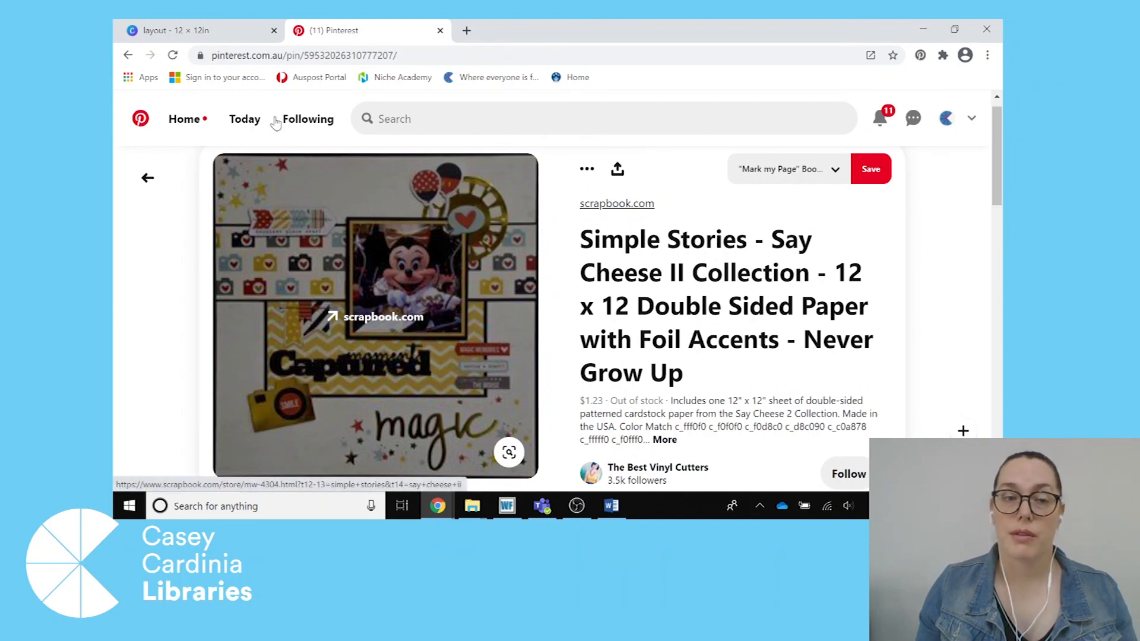
pyautogui.click(236, 31)
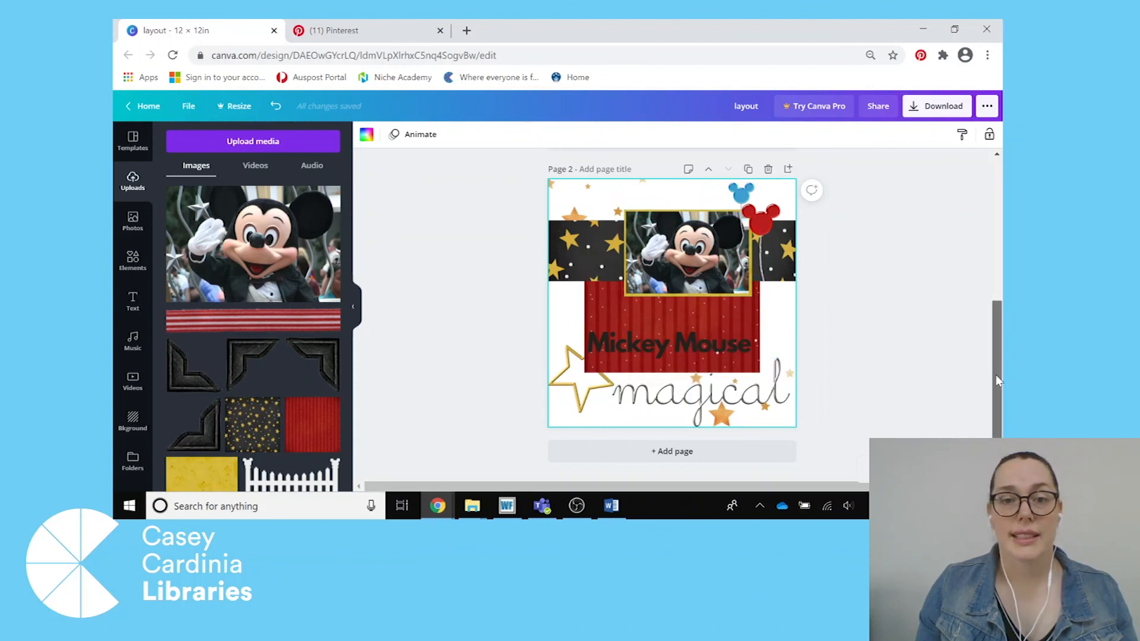
pyautogui.moveTo(996, 376); pyautogui.dragTo(1002, 231)
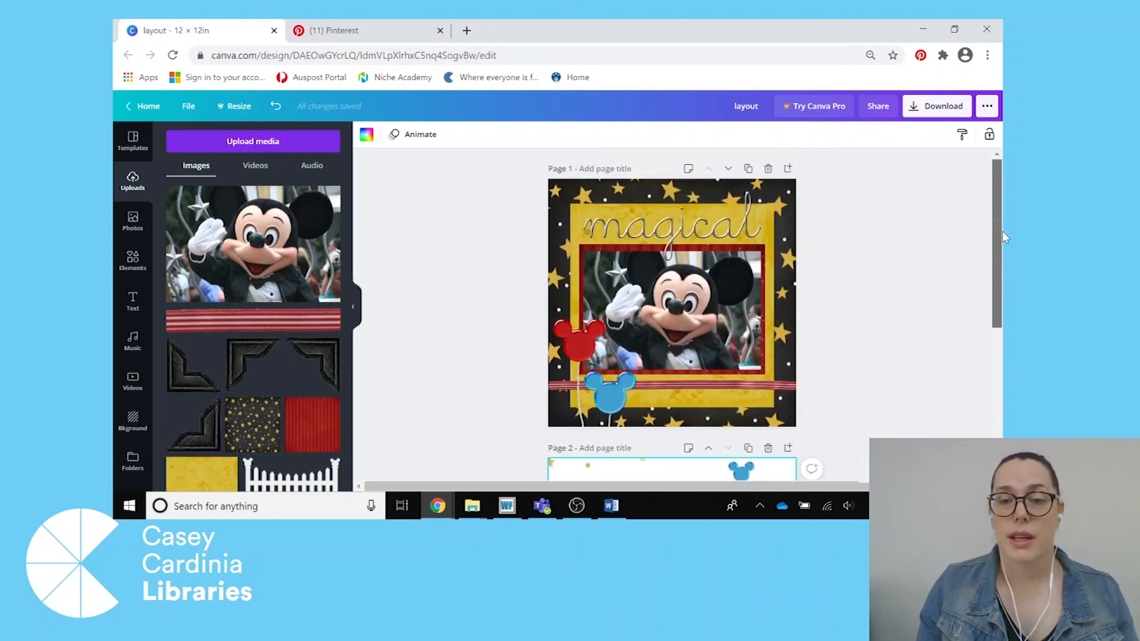
pyautogui.moveTo(1003, 233); pyautogui.dragTo(1003, 362)
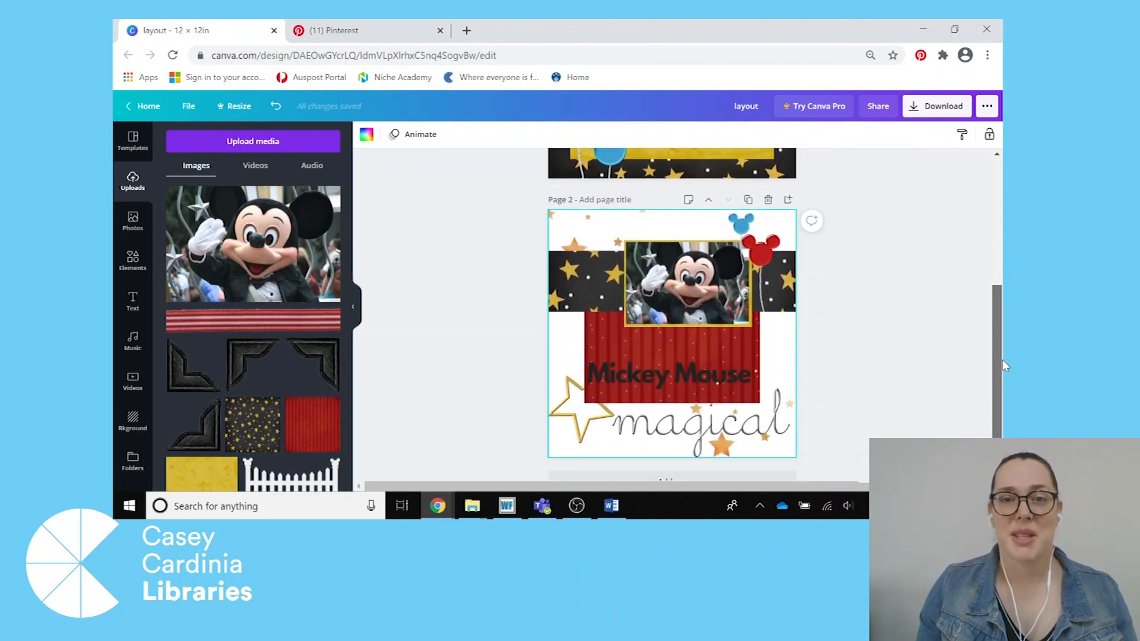
pyautogui.moveTo(1003, 365); pyautogui.dragTo(1003, 380)
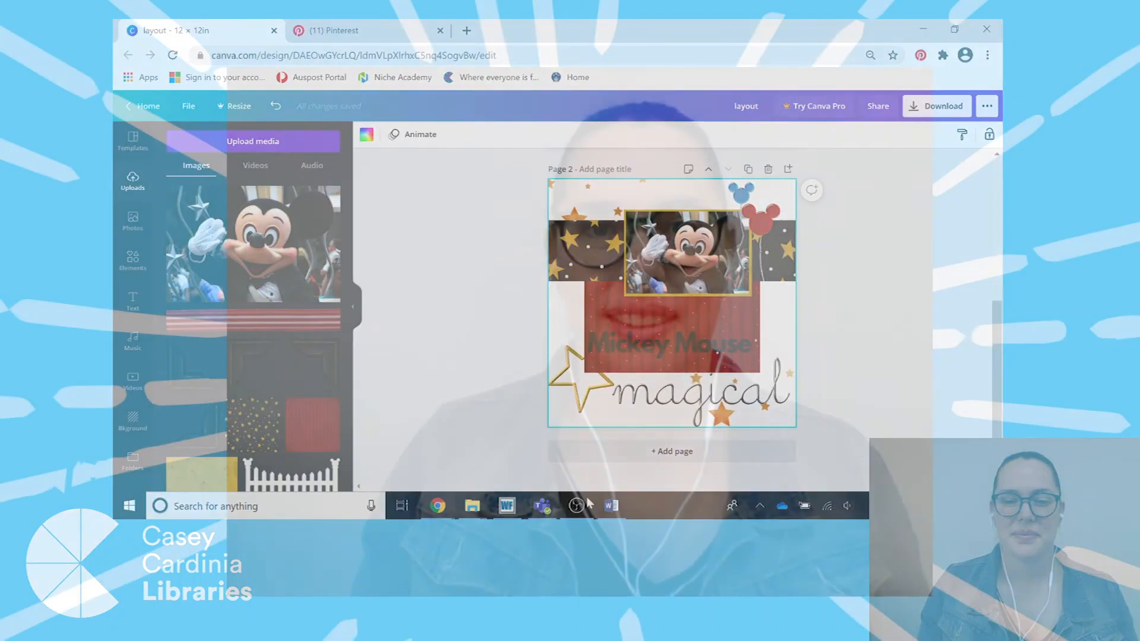